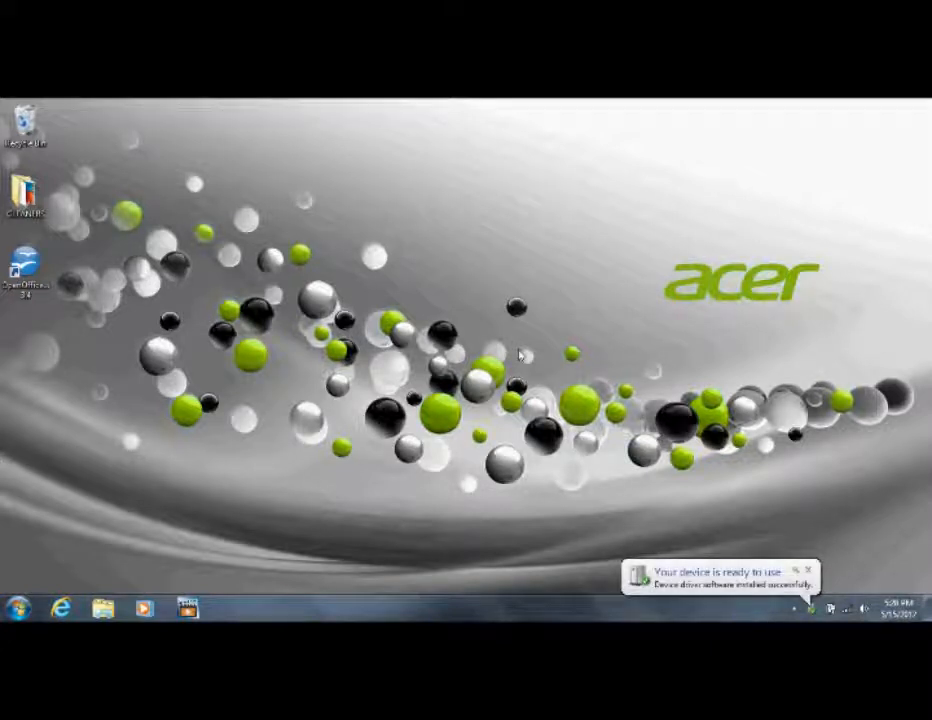
Dismiss the device-ready notification and close the AutoPlay windows for the connected external drive.
{"action": "left_click", "coordinate": [808, 572]}
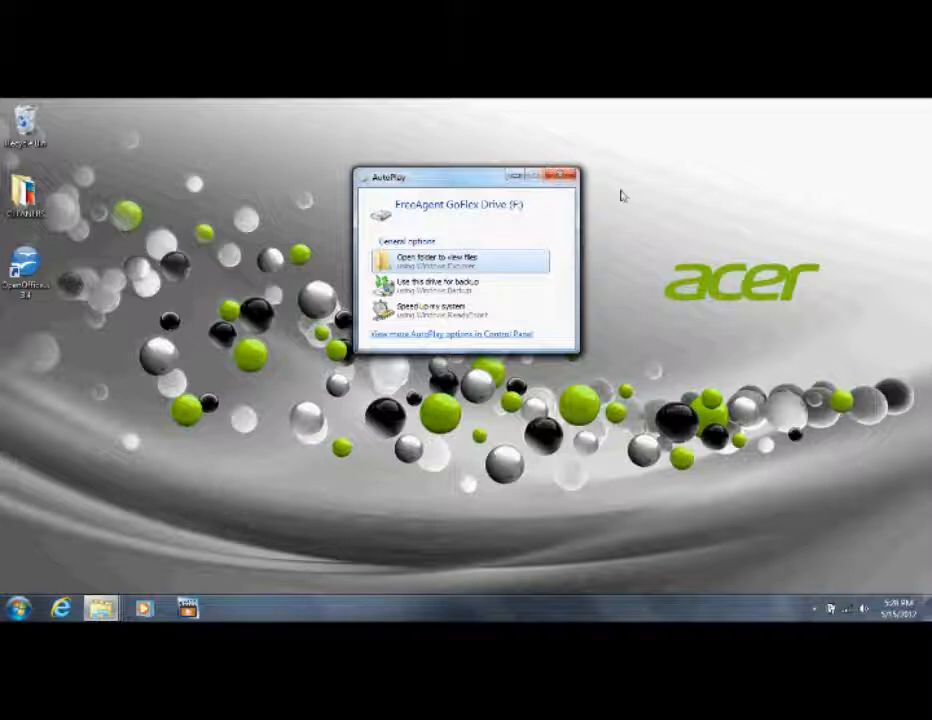
{"action": "left_click", "coordinate": [563, 177]}
{"action": "left_click", "coordinate": [563, 177]}
{"action": "left_click", "coordinate": [560, 178]}
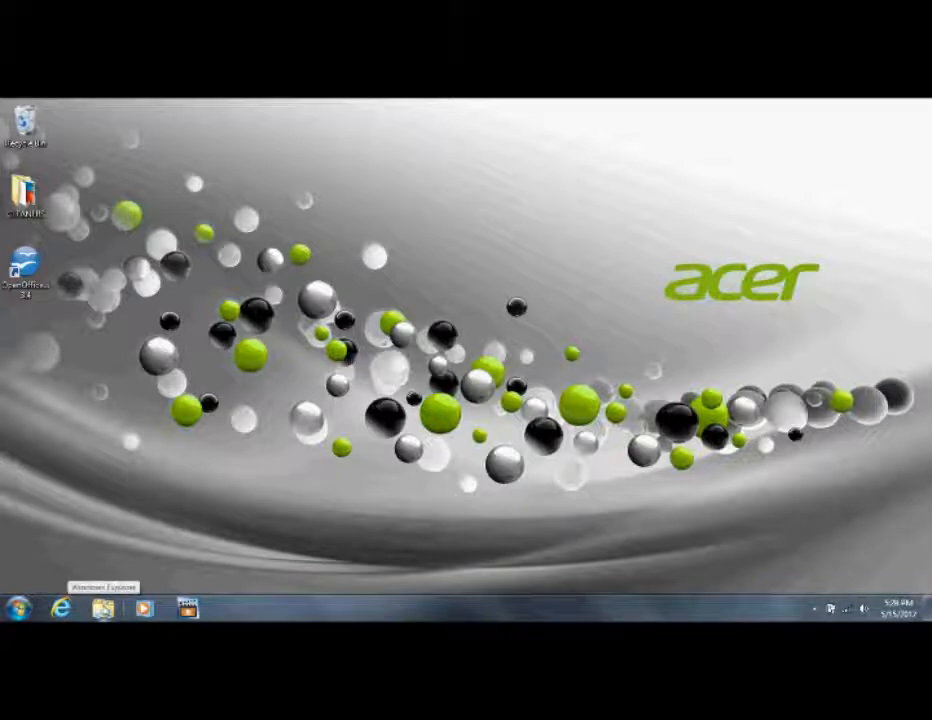
Open the FreeAgent GoFlex Drive (F:) in Windows Explorer, widening the folder tree to show the full drive names.
{"action": "left_click", "coordinate": [102, 608]}
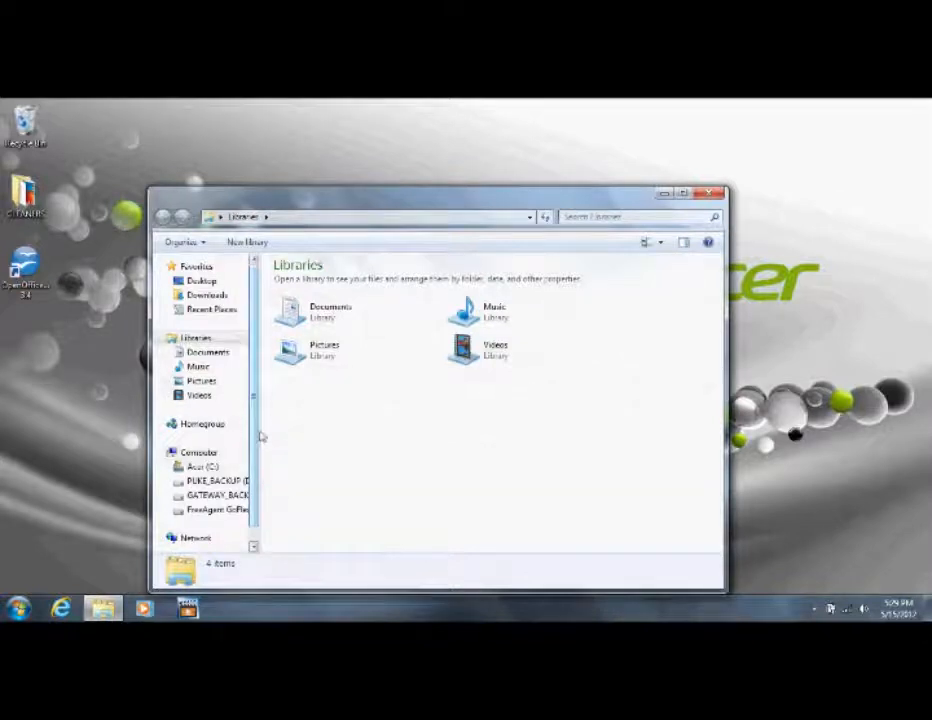
{"action": "left_click_drag", "start_coordinate": [268, 430], "coordinate": [341, 435]}
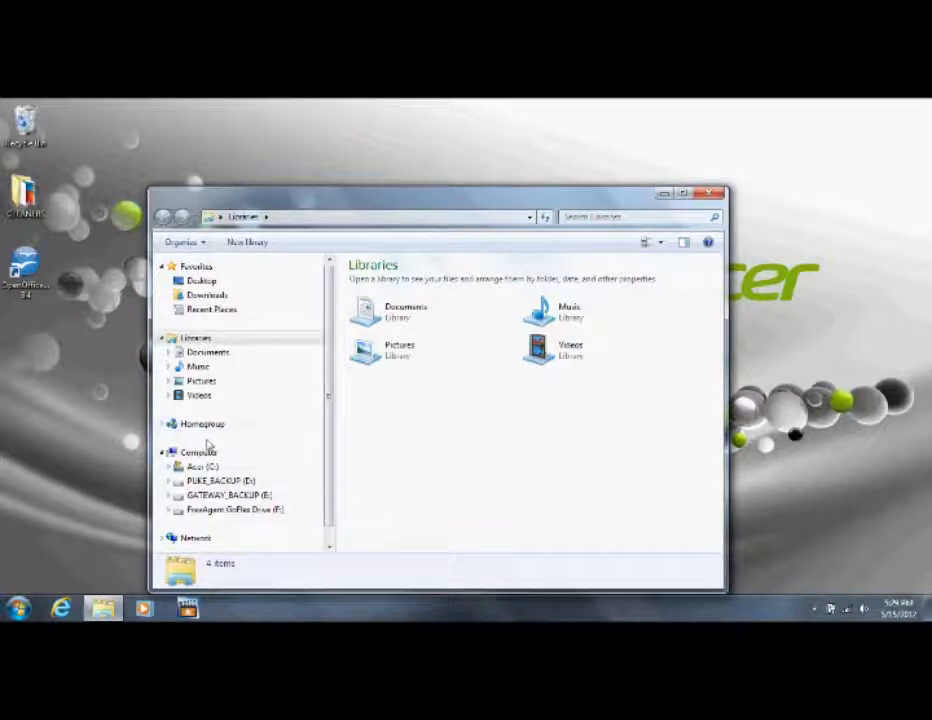
{"action": "left_click", "coordinate": [244, 516]}
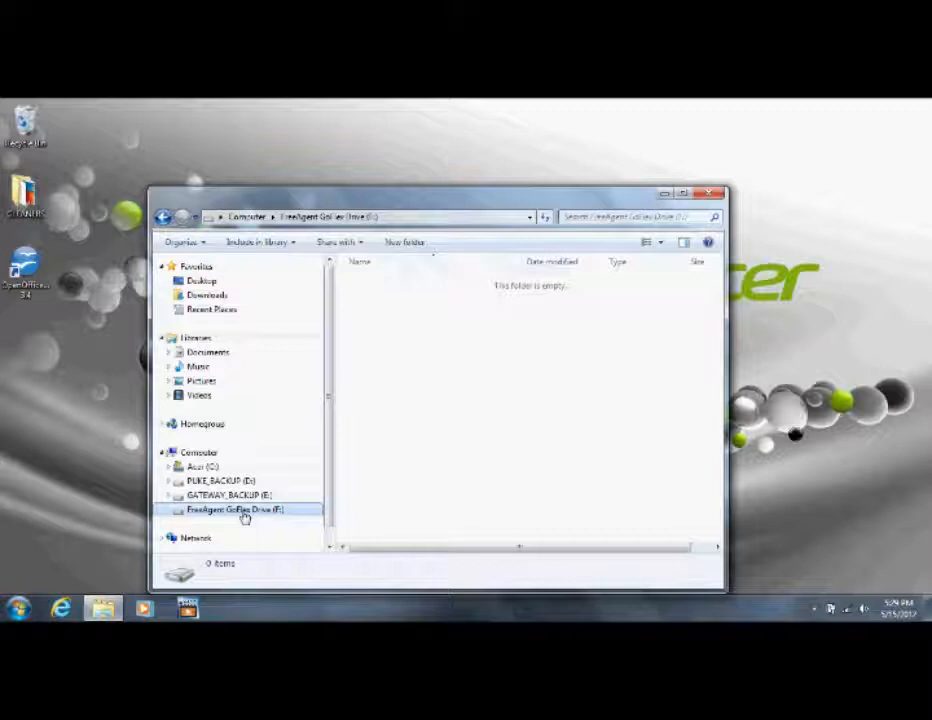
{"action": "right_click", "coordinate": [195, 458]}
{"action": "left_click", "coordinate": [228, 443]}
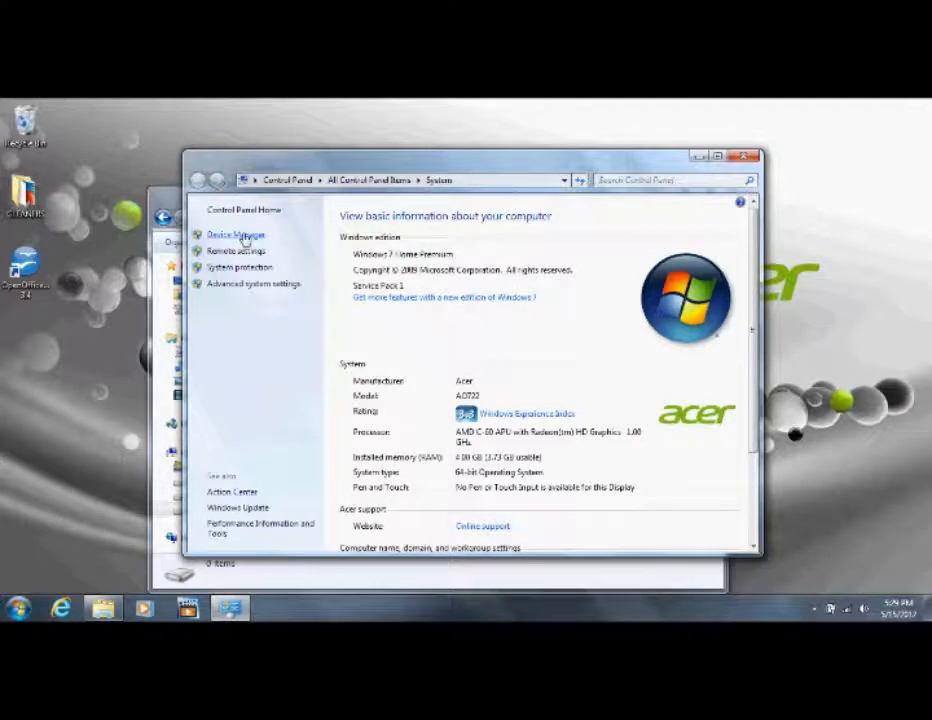
{"action": "left_click", "coordinate": [245, 237]}
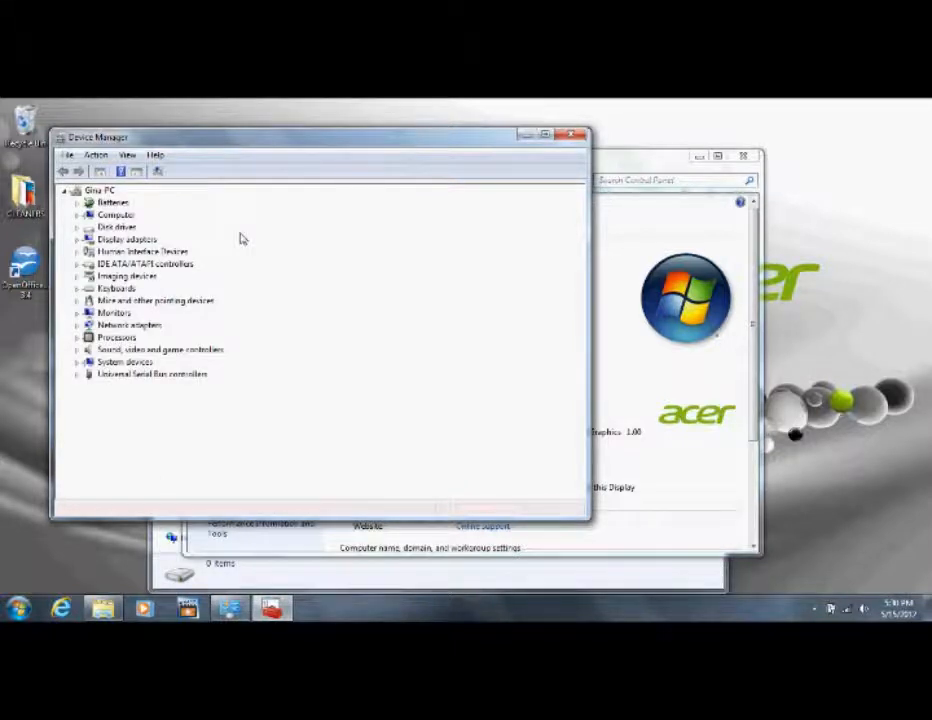
{"action": "left_click", "coordinate": [67, 155]}
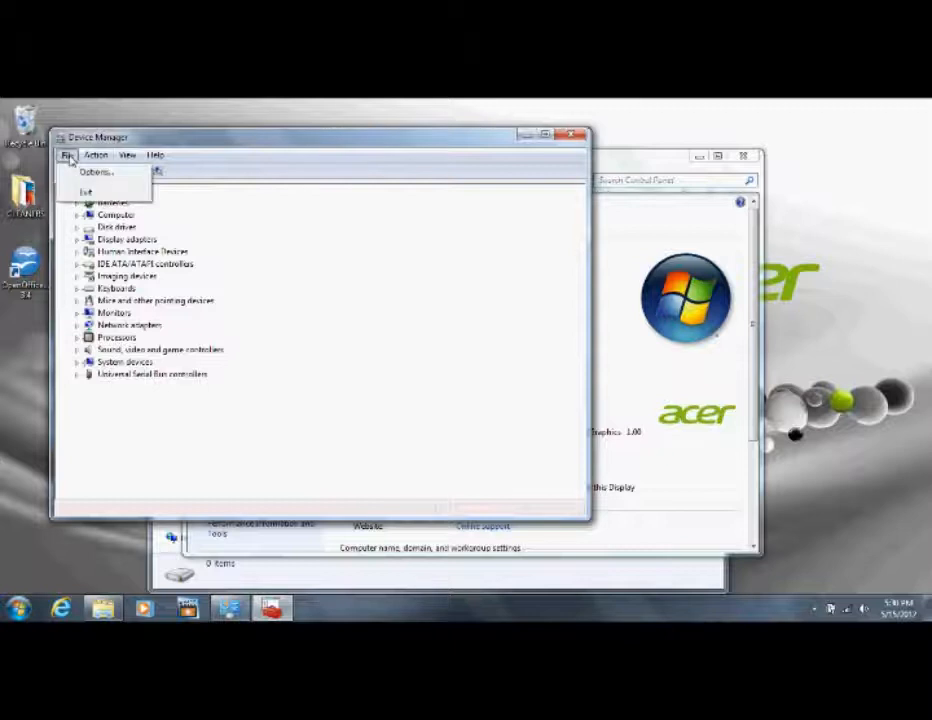
{"action": "mouse_move", "coordinate": [127, 157]}
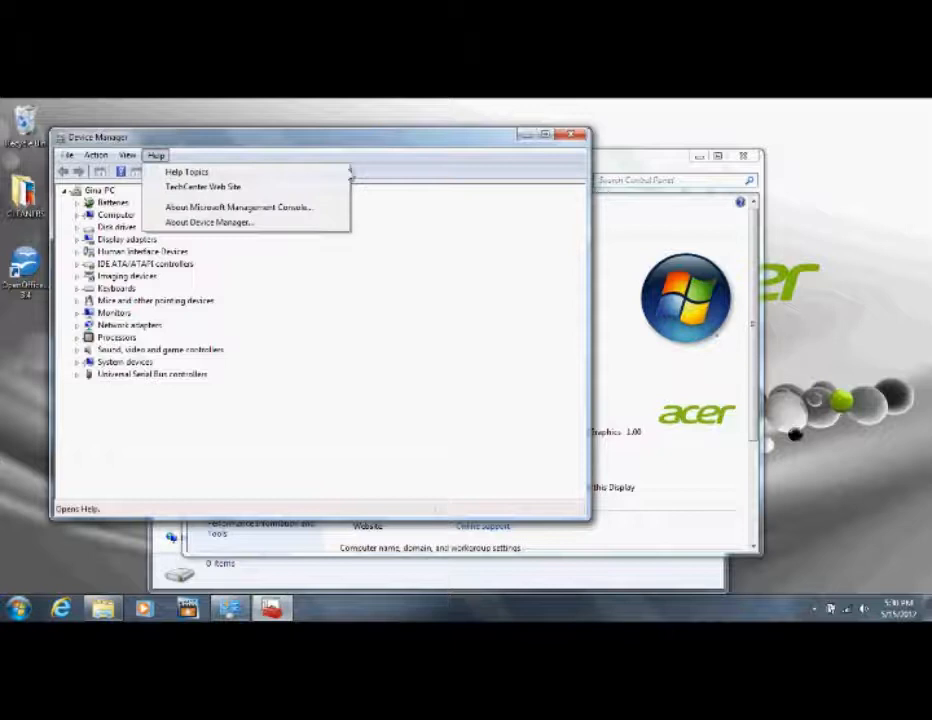
{"action": "left_click", "coordinate": [568, 136]}
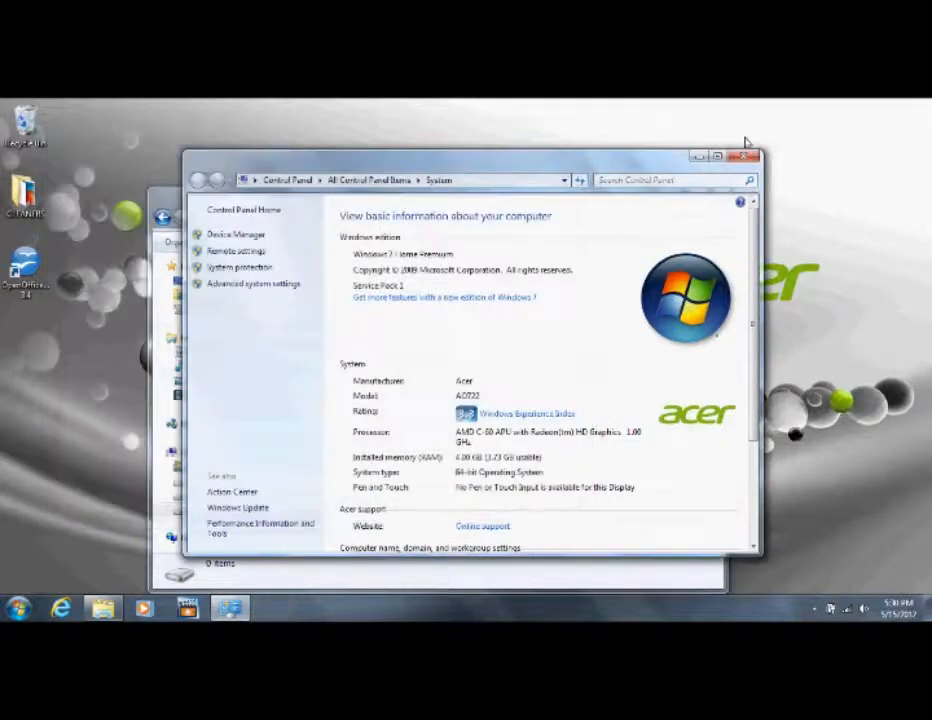
{"action": "left_click", "coordinate": [743, 156]}
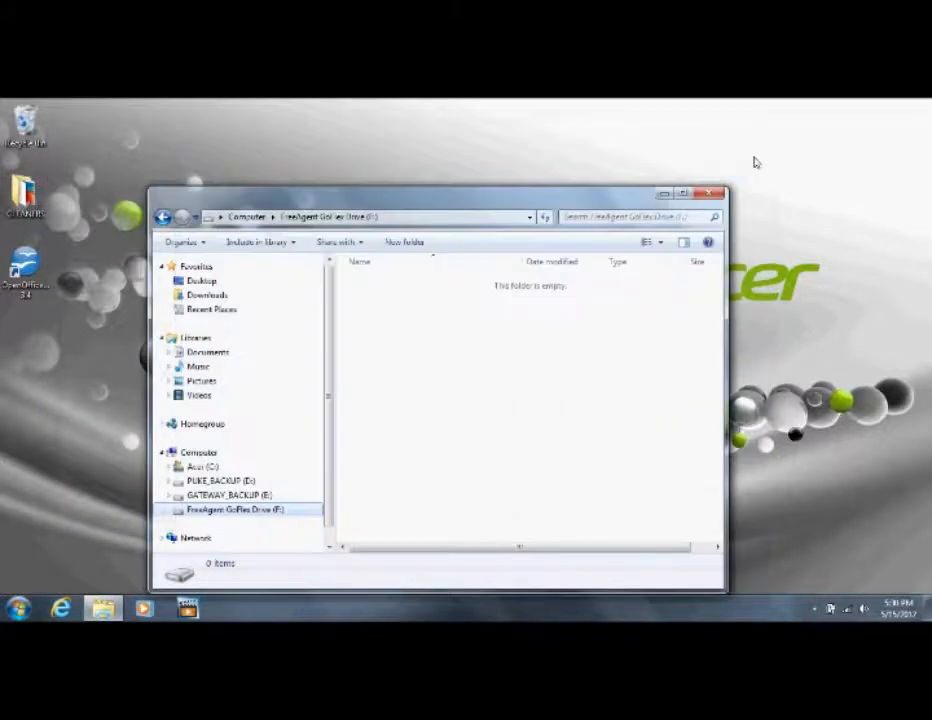
{"action": "left_click", "coordinate": [711, 193]}
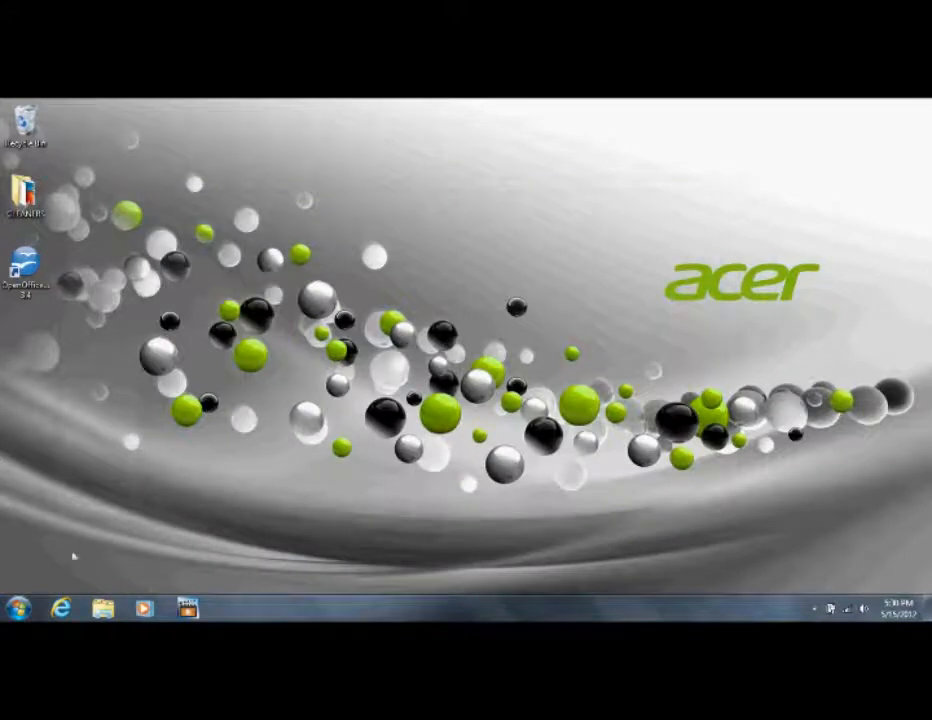
Open Disk Management under Storage in Computer Management and widen the window to show more of the volume columns.
{"action": "left_click", "coordinate": [18, 606]}
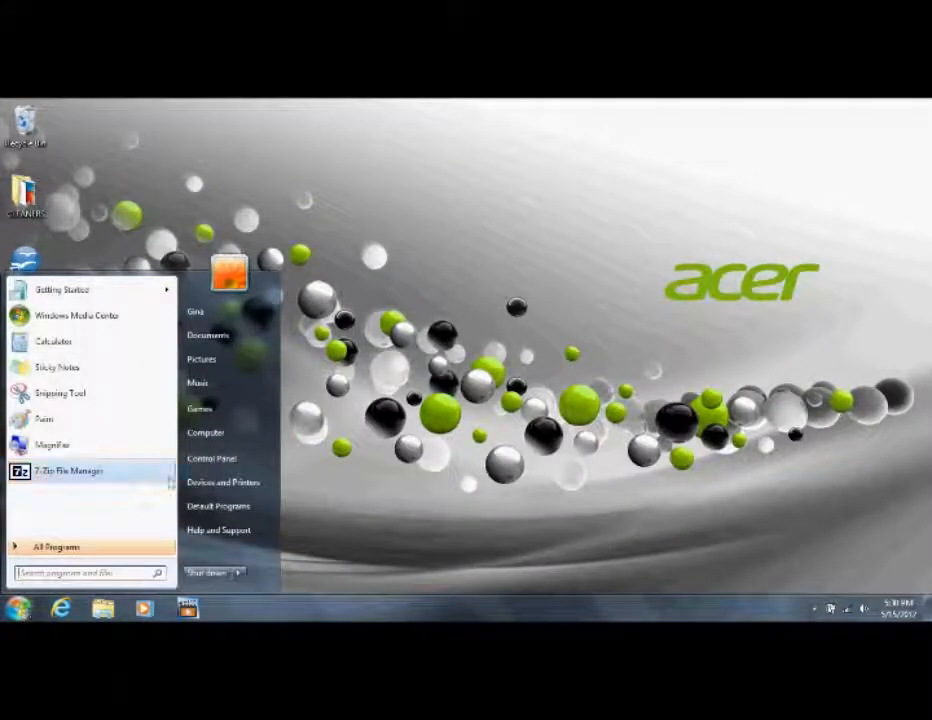
{"action": "right_click", "coordinate": [208, 437]}
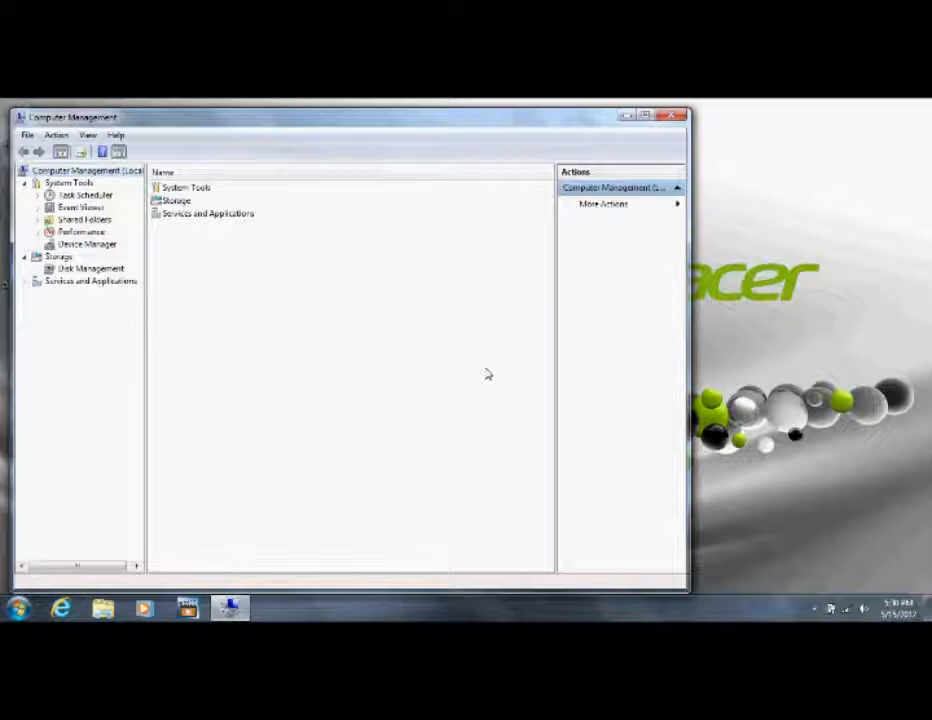
{"action": "double_click", "coordinate": [176, 204]}
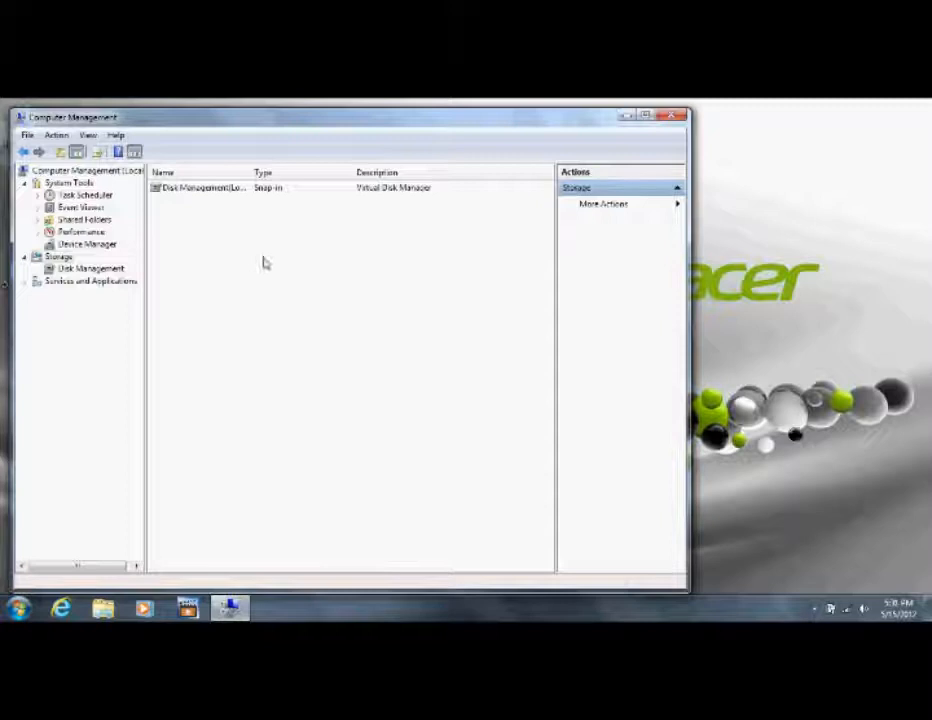
{"action": "double_click", "coordinate": [205, 191]}
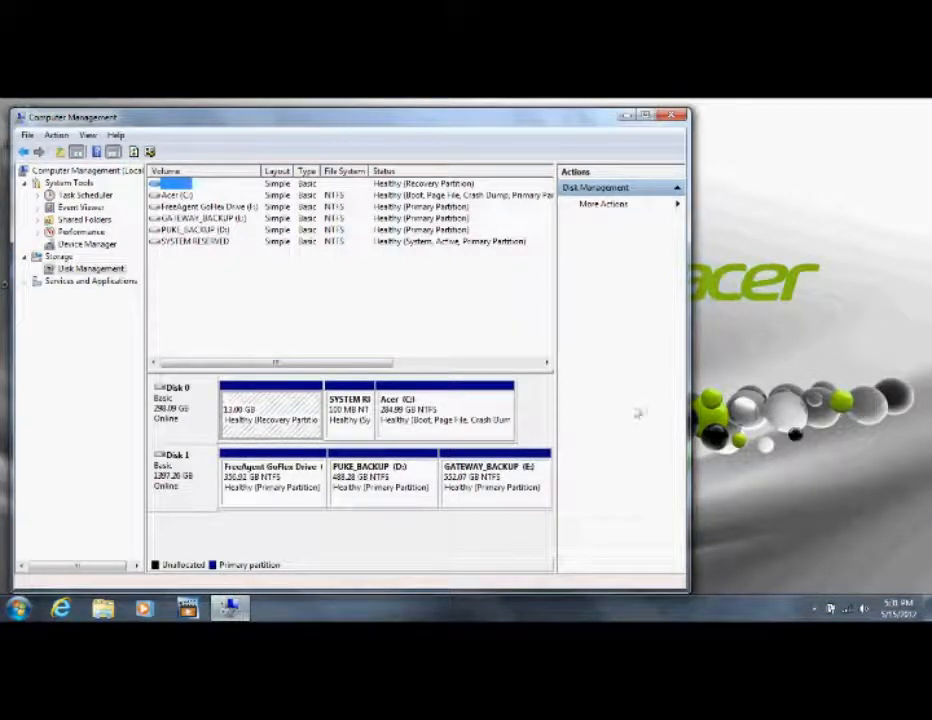
{"action": "left_click_drag", "start_coordinate": [563, 405], "coordinate": [606, 406]}
{"action": "left_click_drag", "start_coordinate": [688, 415], "coordinate": [755, 418]}
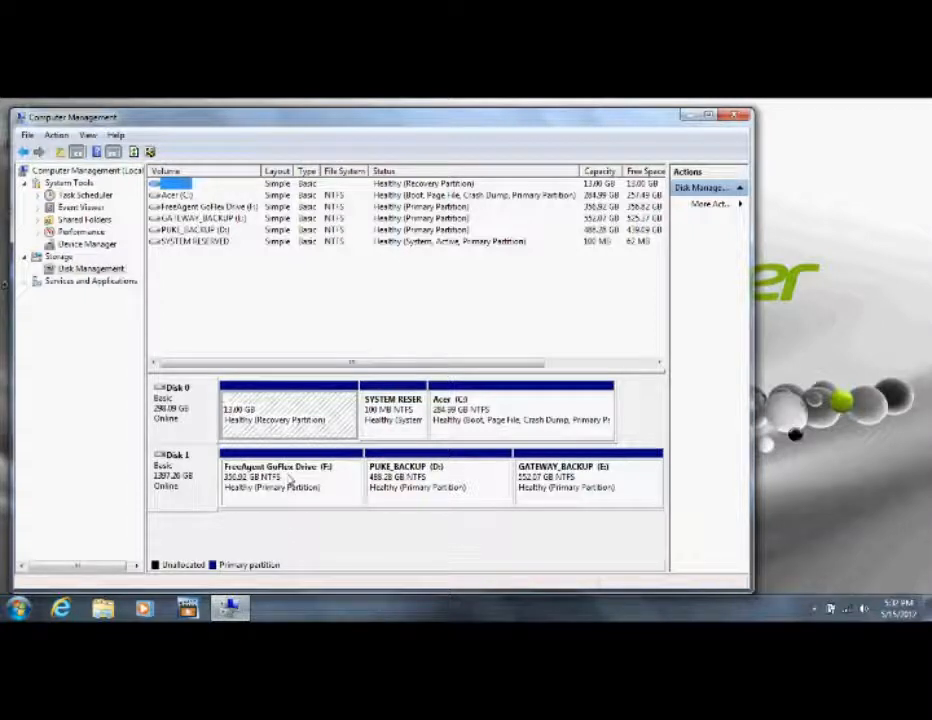
Shrink the FreeAgent GoFlex Drive (F:) volume on Disk 1 by 150000 MB.
{"action": "left_click", "coordinate": [290, 479]}
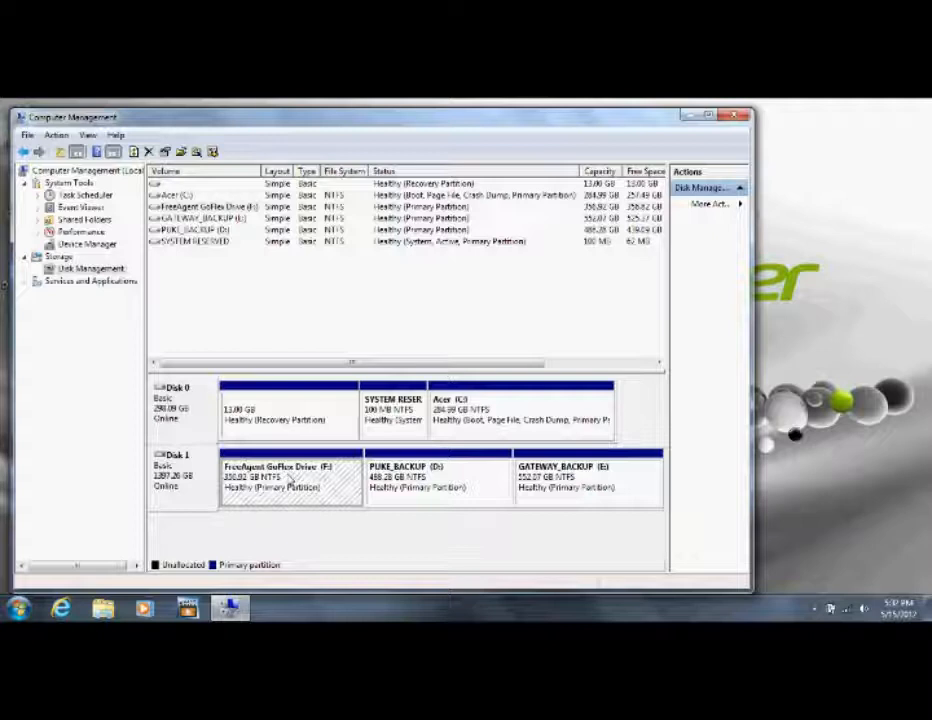
{"action": "right_click", "coordinate": [290, 480]}
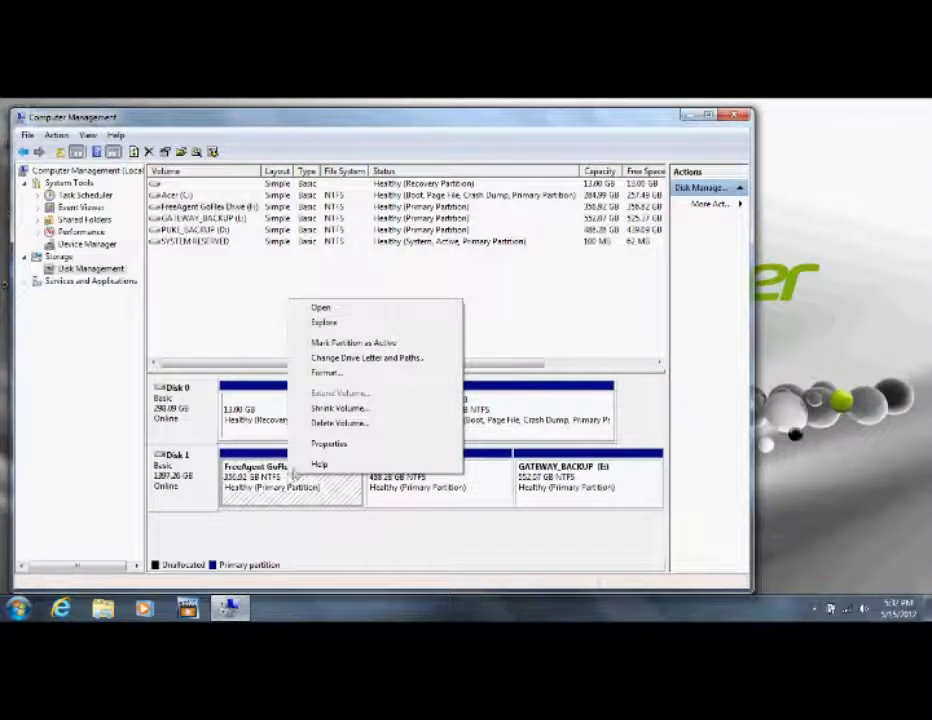
{"action": "left_click", "coordinate": [352, 410]}
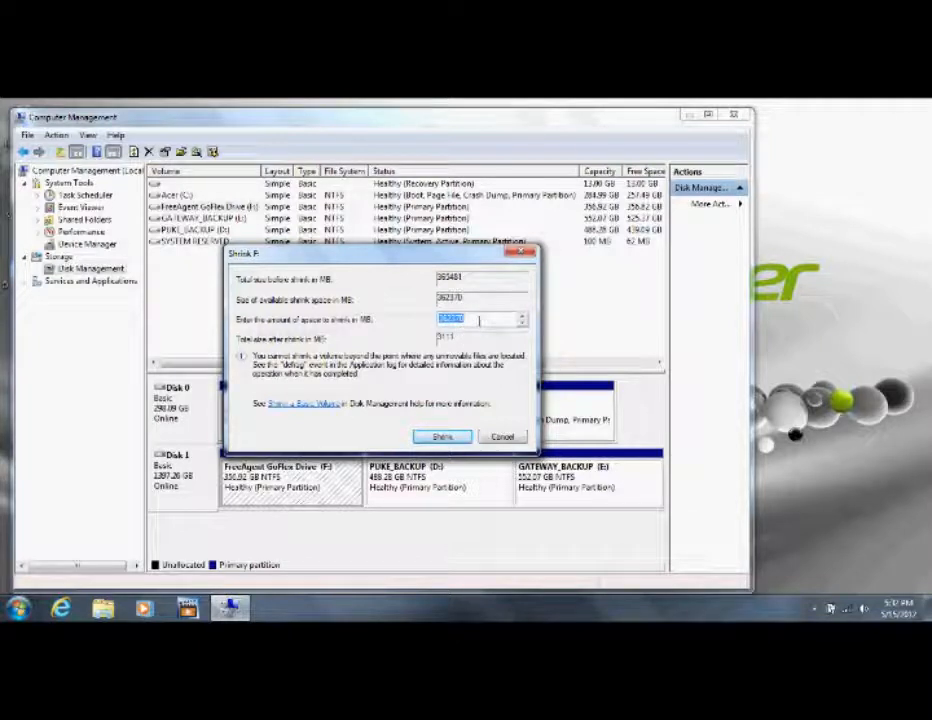
{"action": "type", "text": "1"}
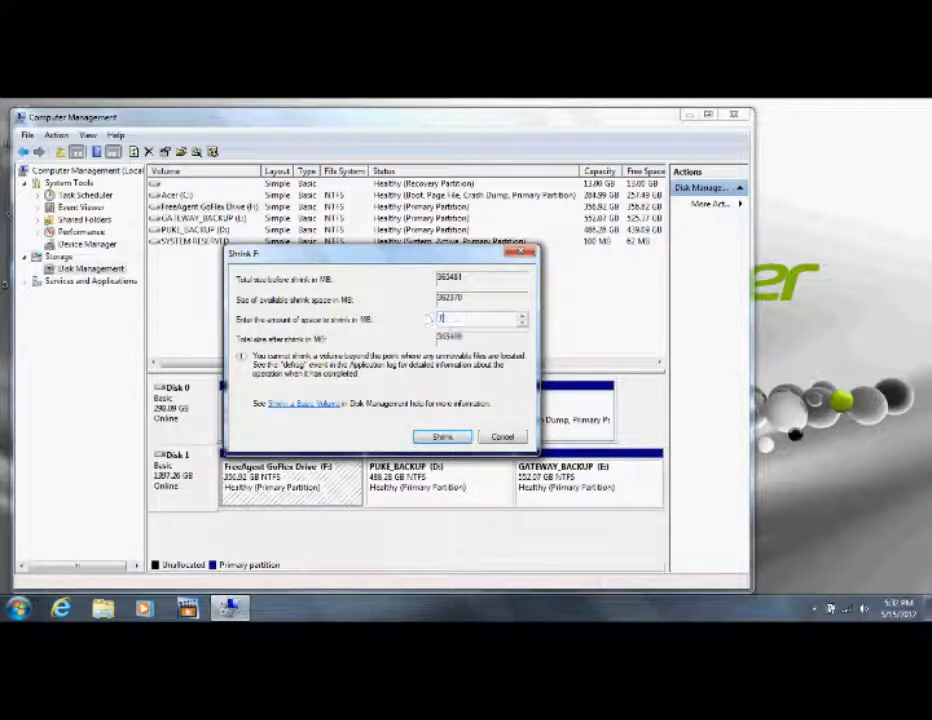
{"action": "type", "text": "50000"}
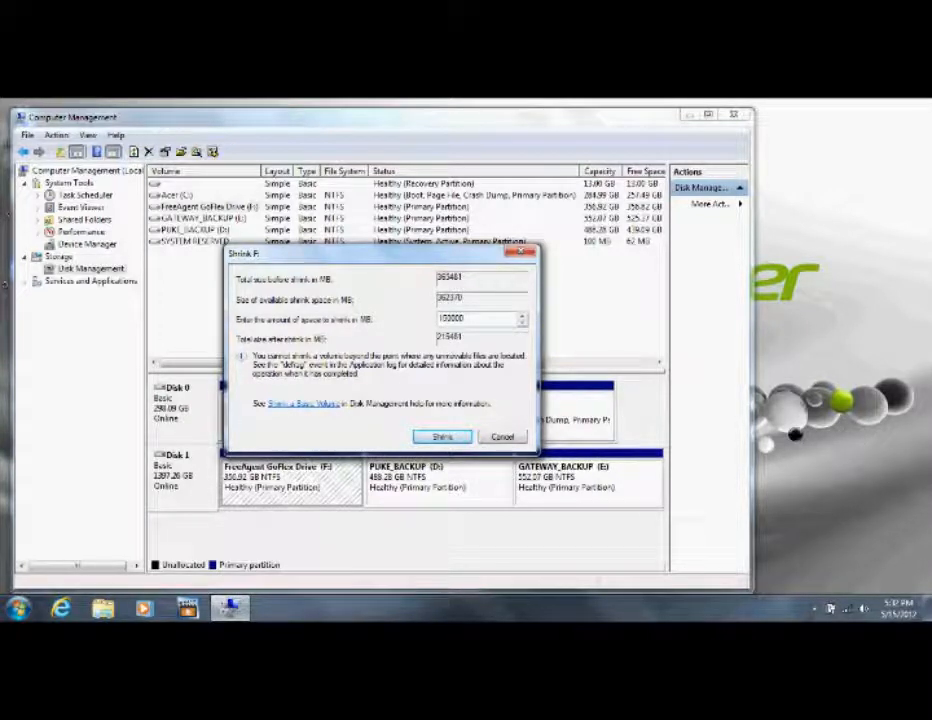
{"action": "left_click", "coordinate": [444, 438]}
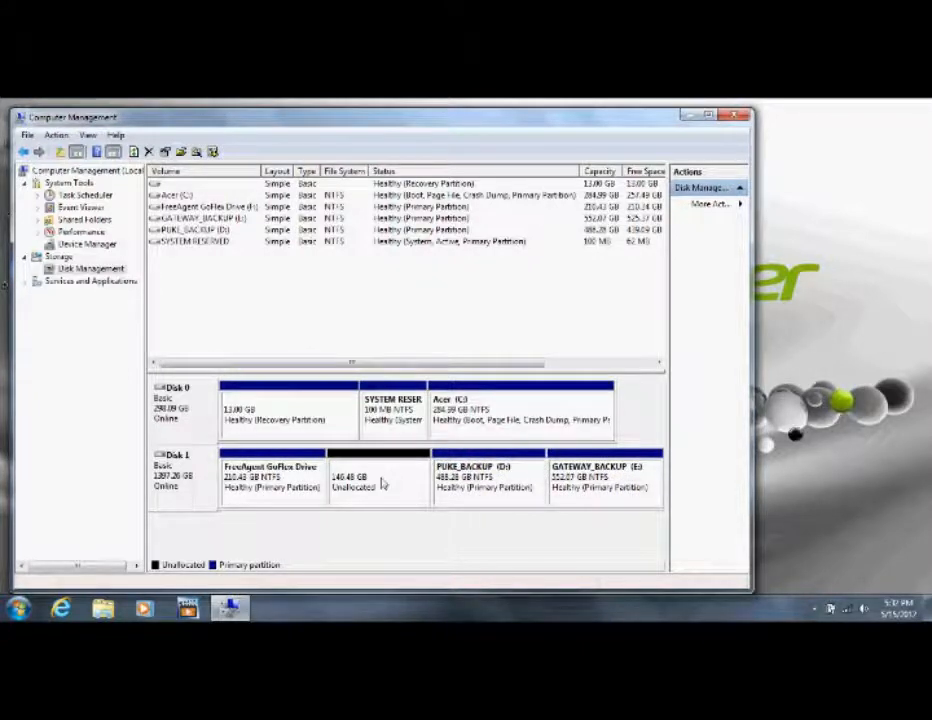
Set up a new simple volume in Disk 1's unallocated space, using the full 149999 MB and drive letter G.
{"action": "right_click", "coordinate": [381, 484]}
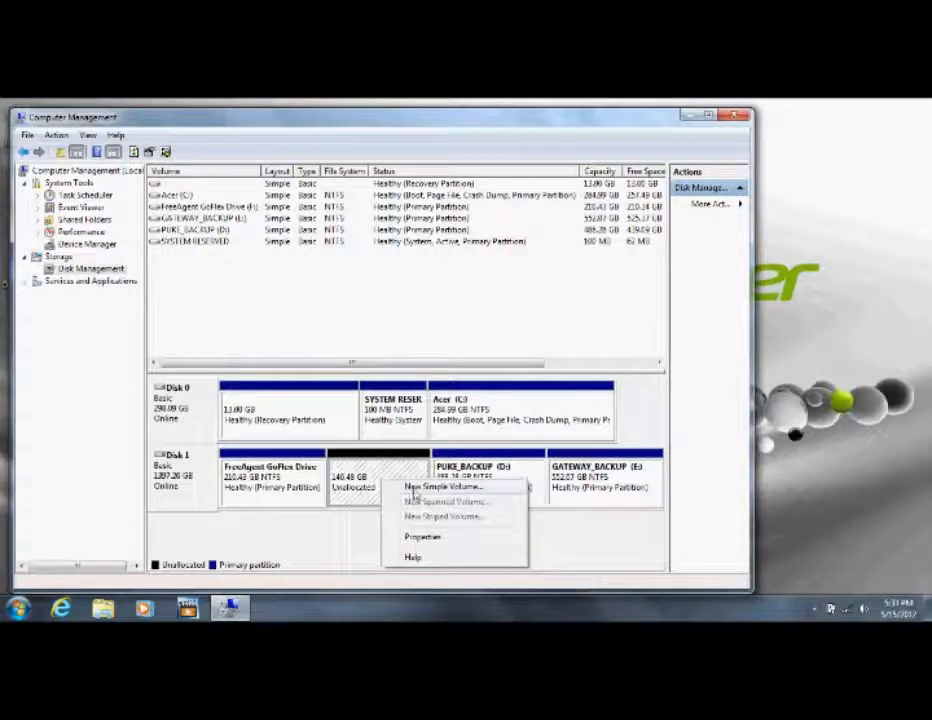
{"action": "left_click", "coordinate": [422, 487]}
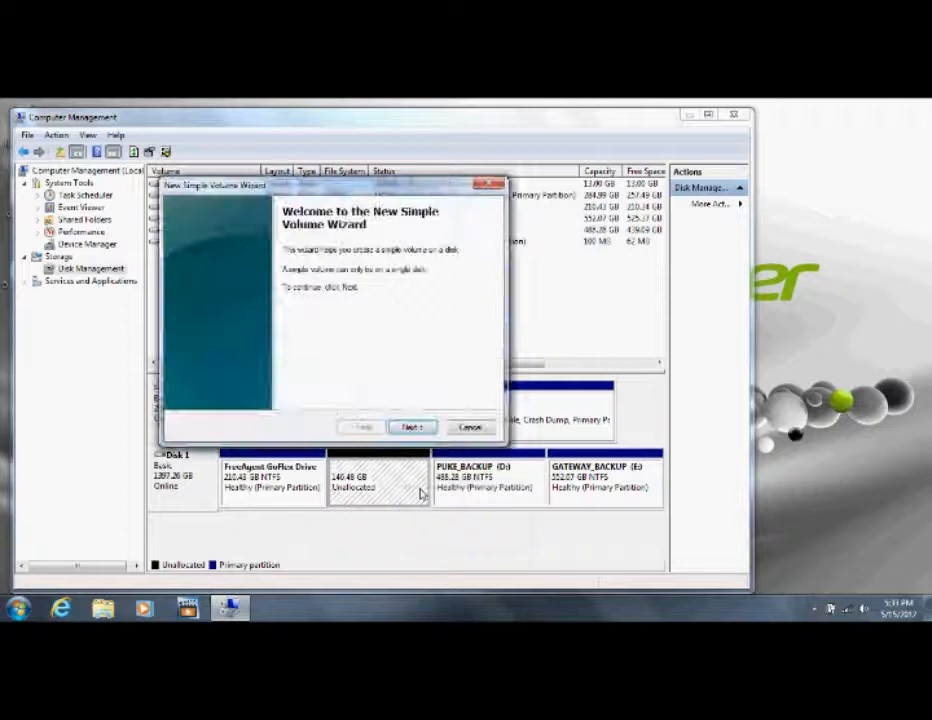
{"action": "left_click", "coordinate": [410, 427]}
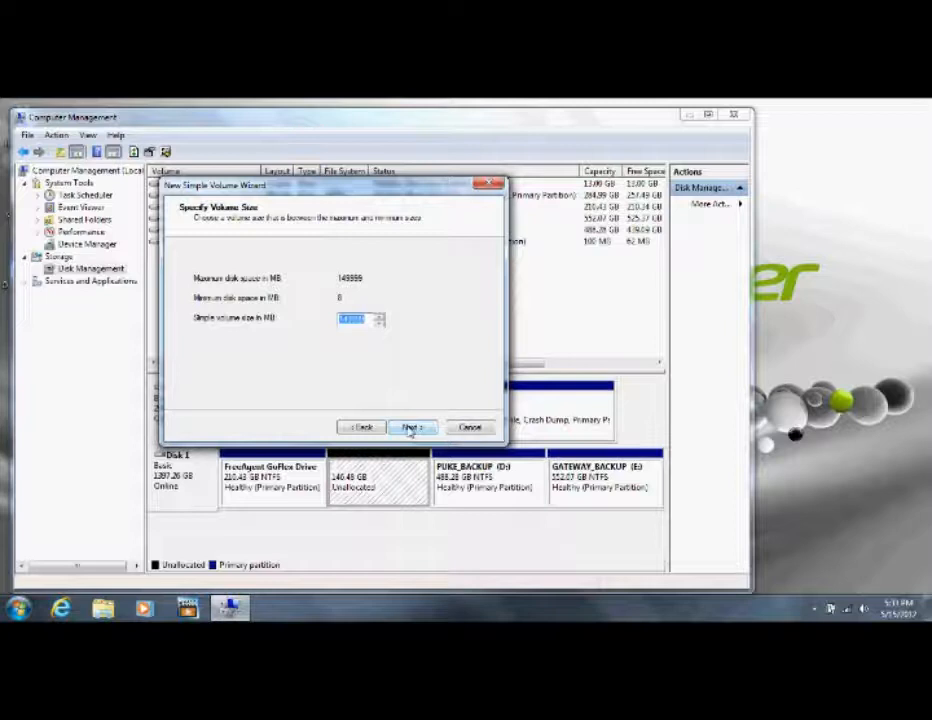
{"action": "left_click", "coordinate": [410, 428]}
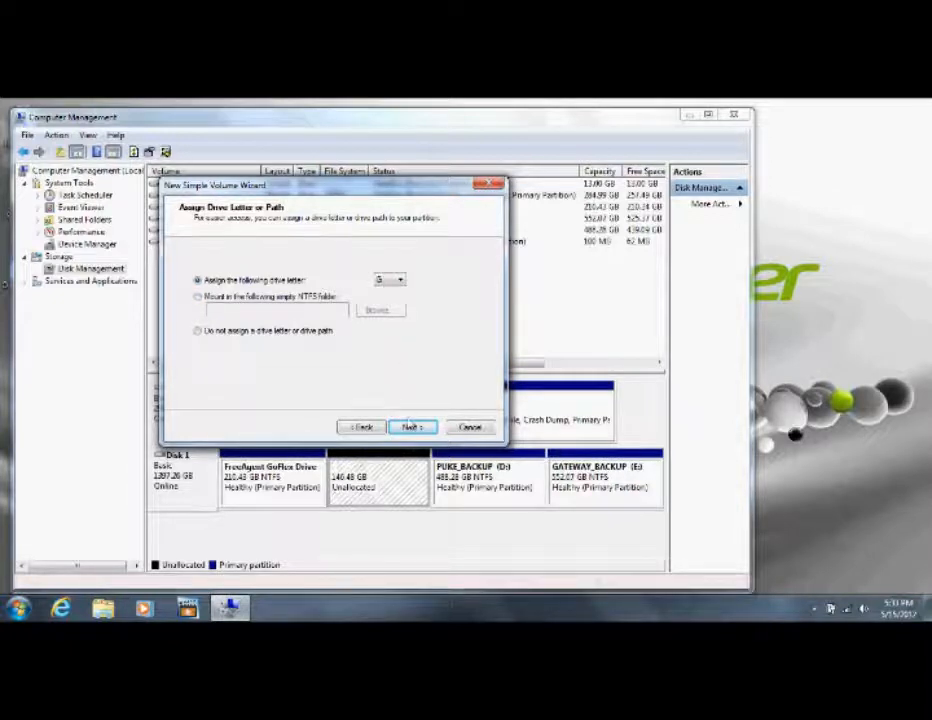
{"action": "left_click", "coordinate": [410, 427]}
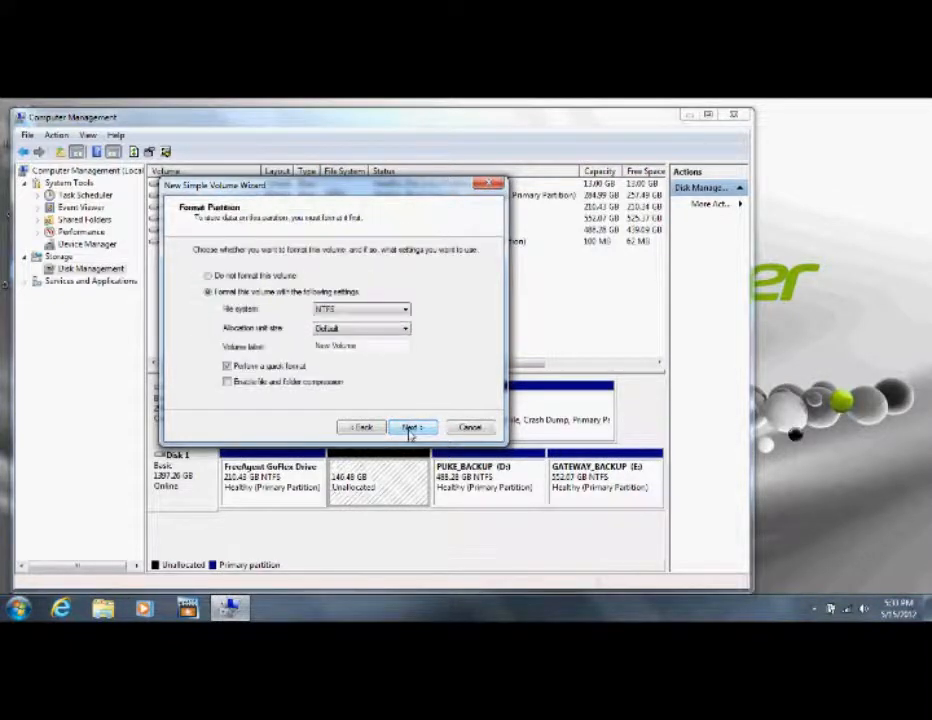
Create the volume with a quick NTFS format and the label Slayer, and close Computer Management.
{"action": "left_click", "coordinate": [406, 313]}
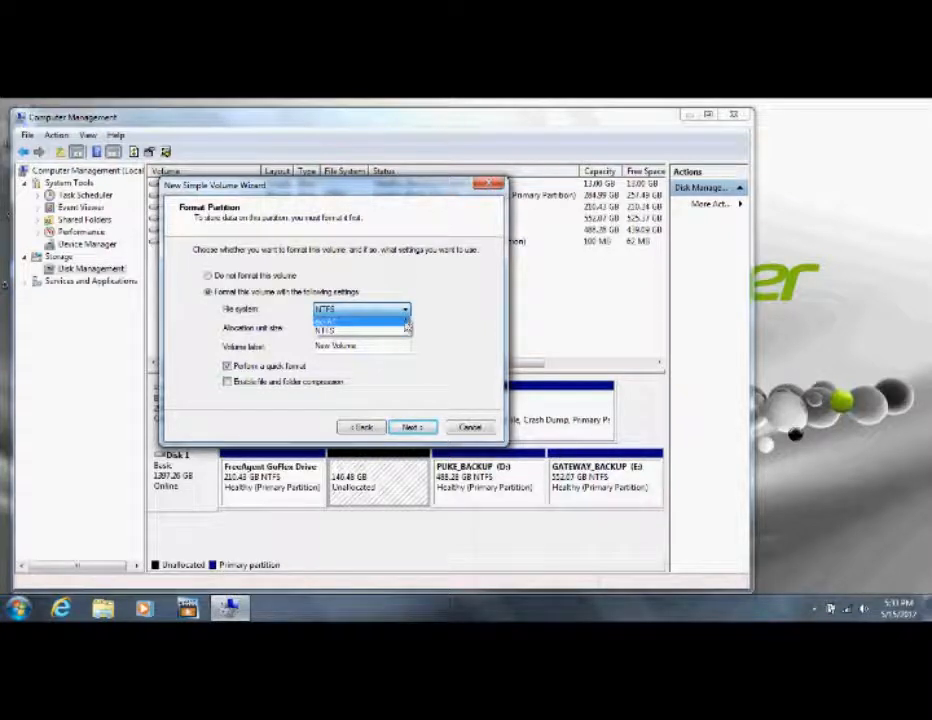
{"action": "left_click", "coordinate": [406, 331]}
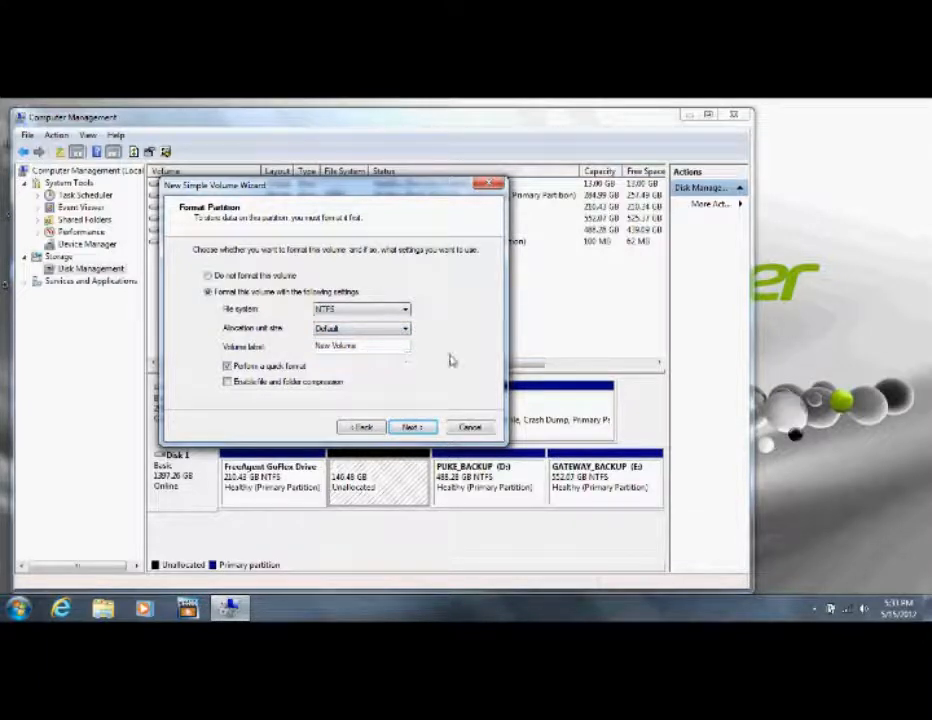
{"action": "left_click_drag", "start_coordinate": [380, 352], "coordinate": [290, 349]}
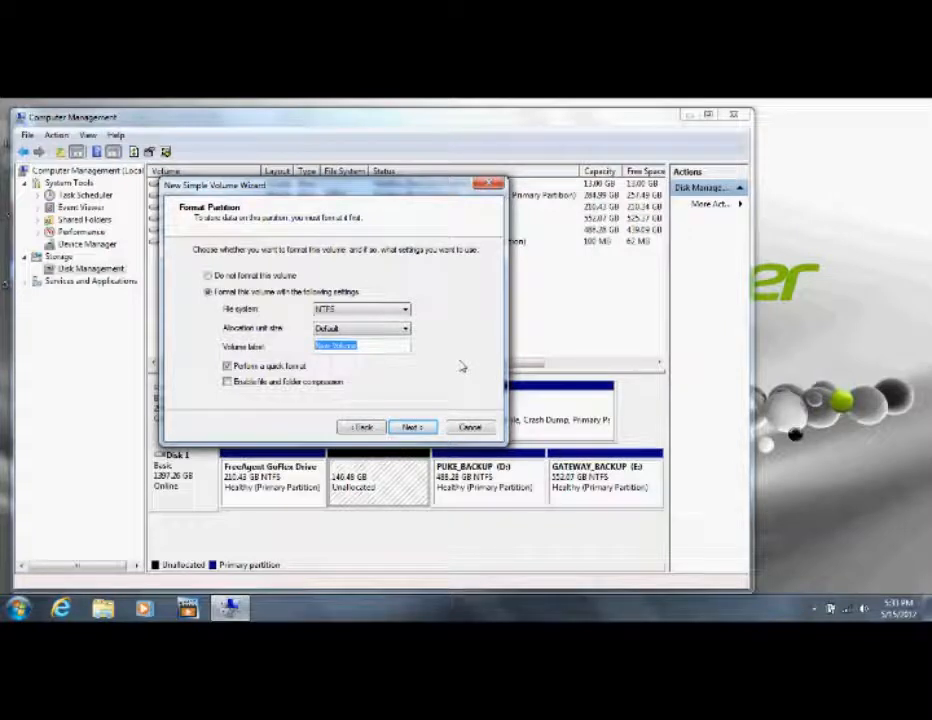
{"action": "type", "text": "Slave"}
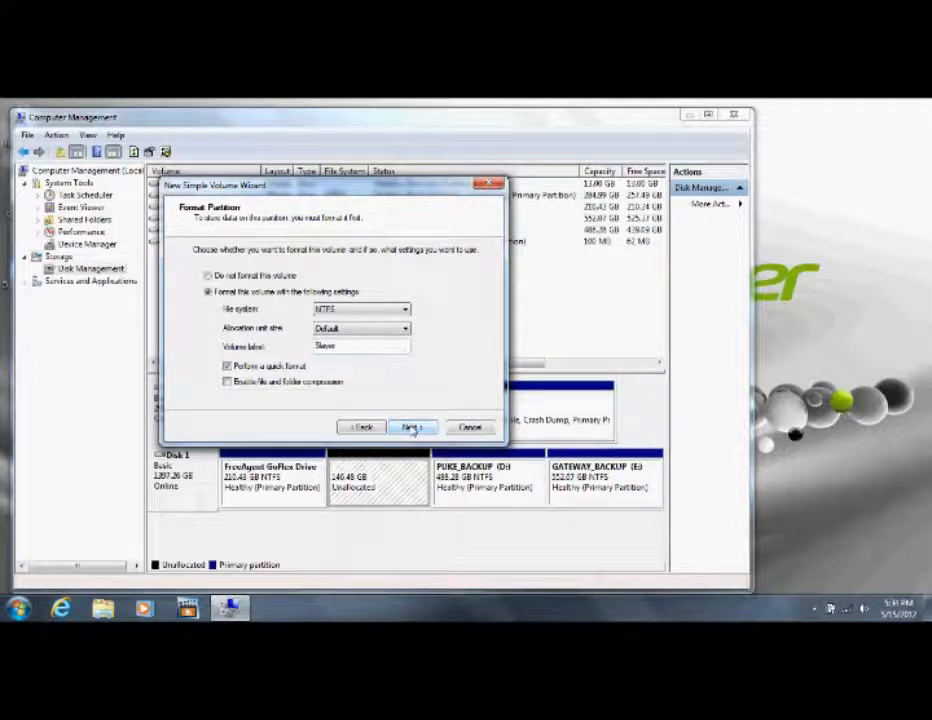
{"action": "left_click", "coordinate": [411, 427]}
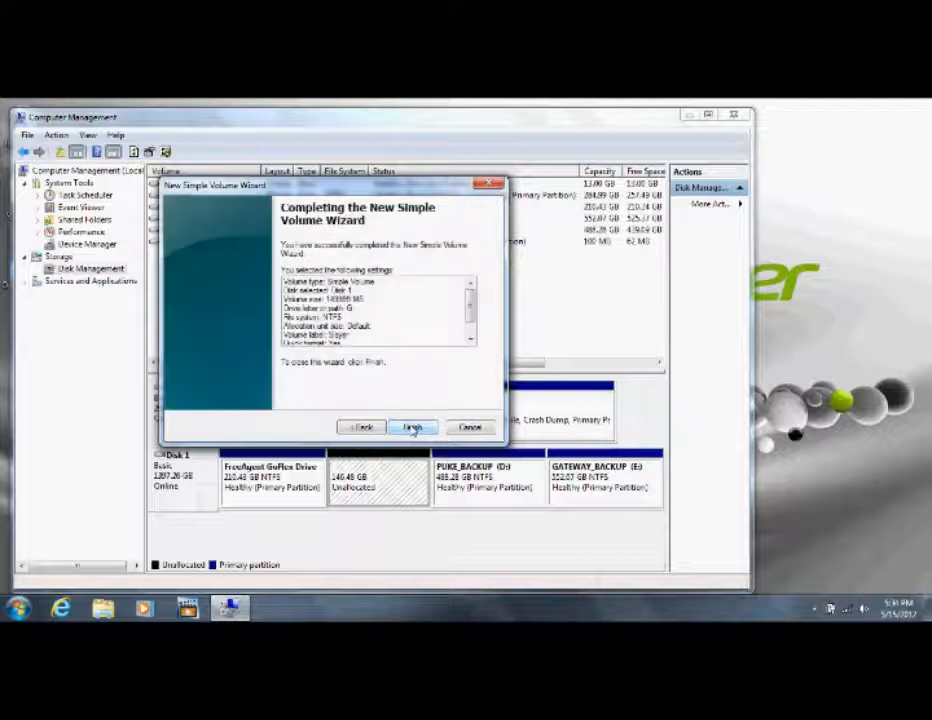
{"action": "left_click", "coordinate": [413, 428]}
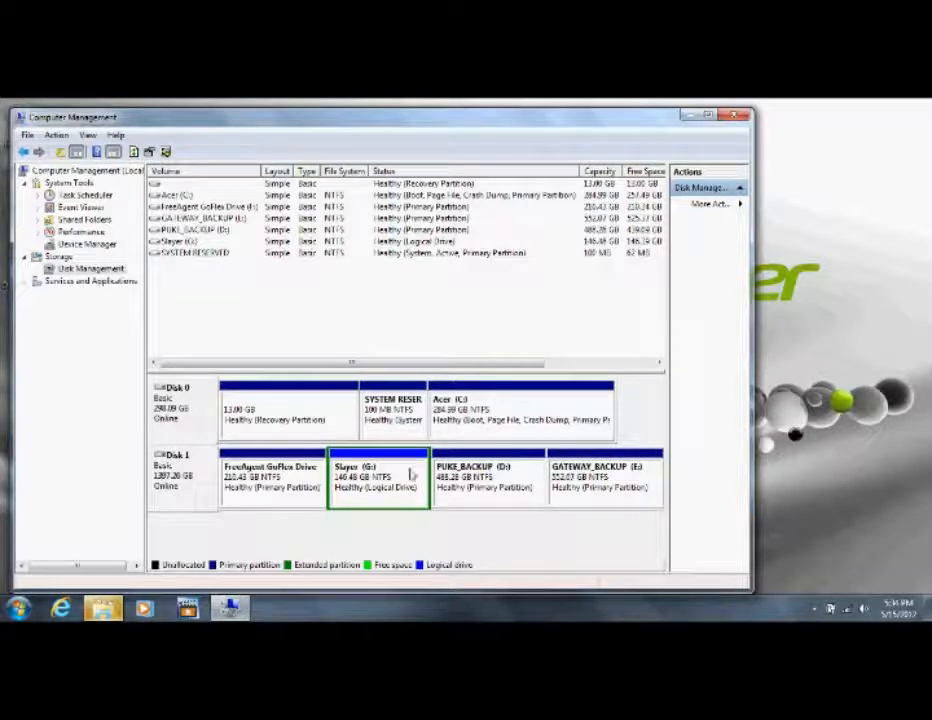
{"action": "left_click", "coordinate": [735, 117]}
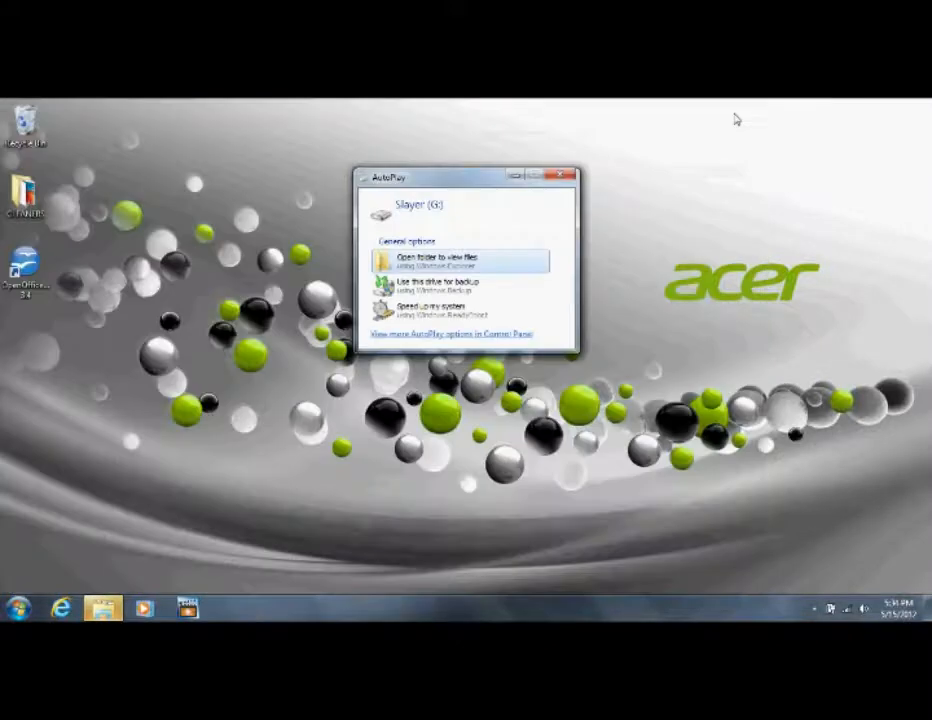
Dismiss the Slayer (G:) AutoPlay prompt, continue without scanning PortableApps.com (H:), and open that drive's folder to view its files.
{"action": "left_click", "coordinate": [563, 179]}
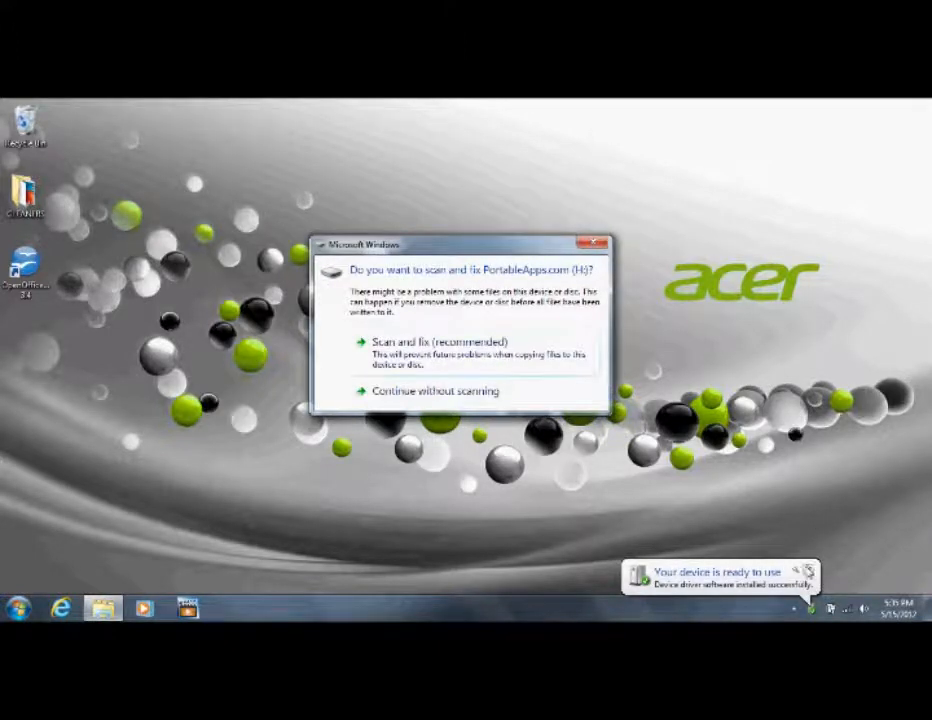
{"action": "left_click", "coordinate": [808, 570]}
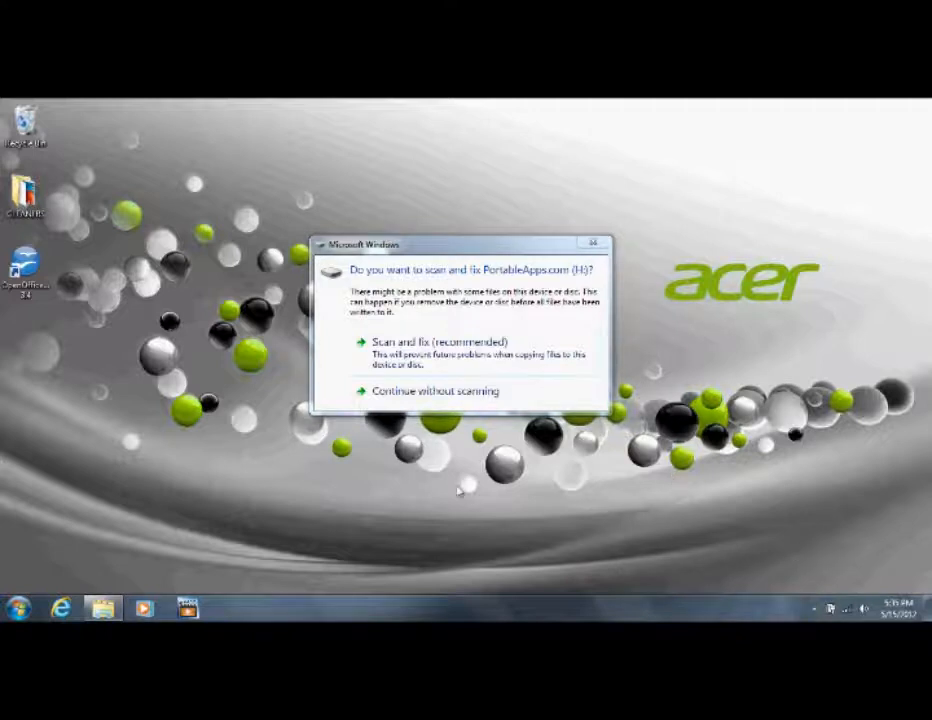
{"action": "left_click", "coordinate": [414, 396]}
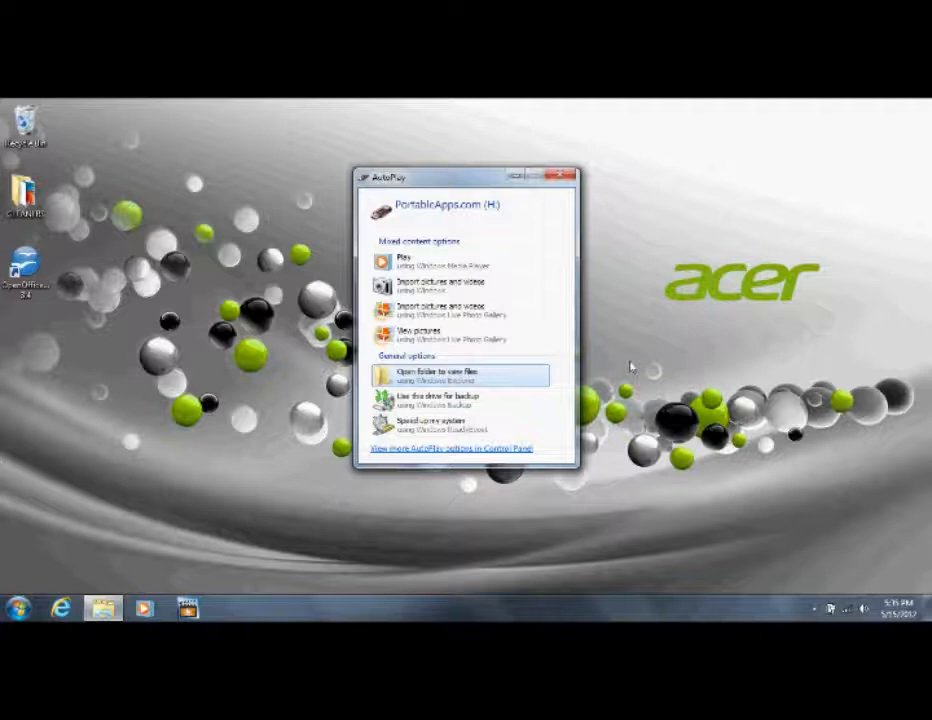
{"action": "left_click", "coordinate": [449, 381]}
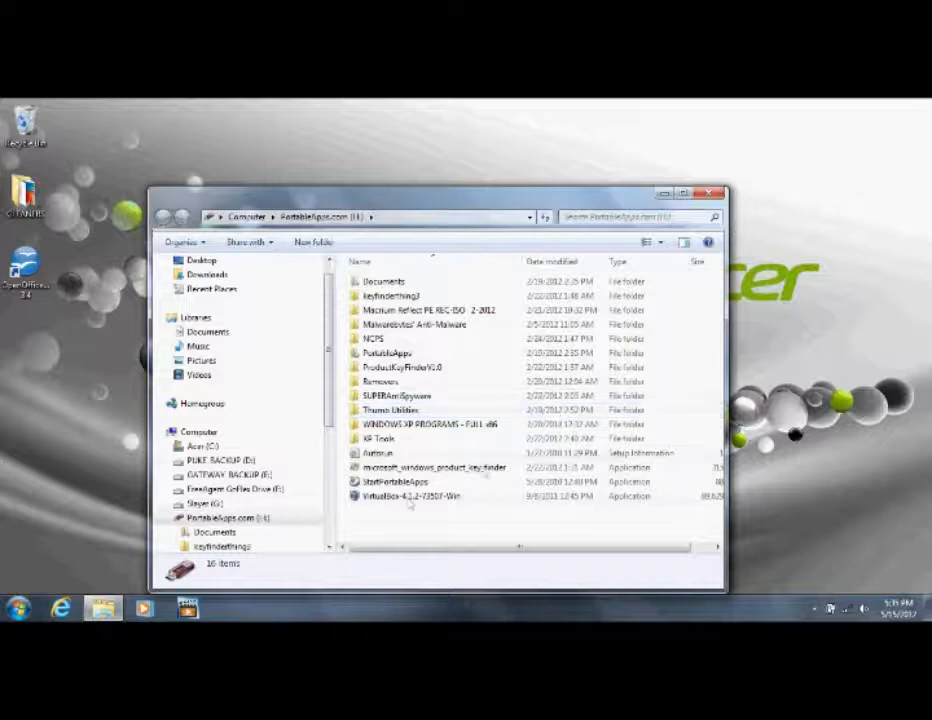
Launch StartPortableApps from the PortableApps.com (H:) drive and close the drive's folder window.
{"action": "left_click", "coordinate": [378, 484]}
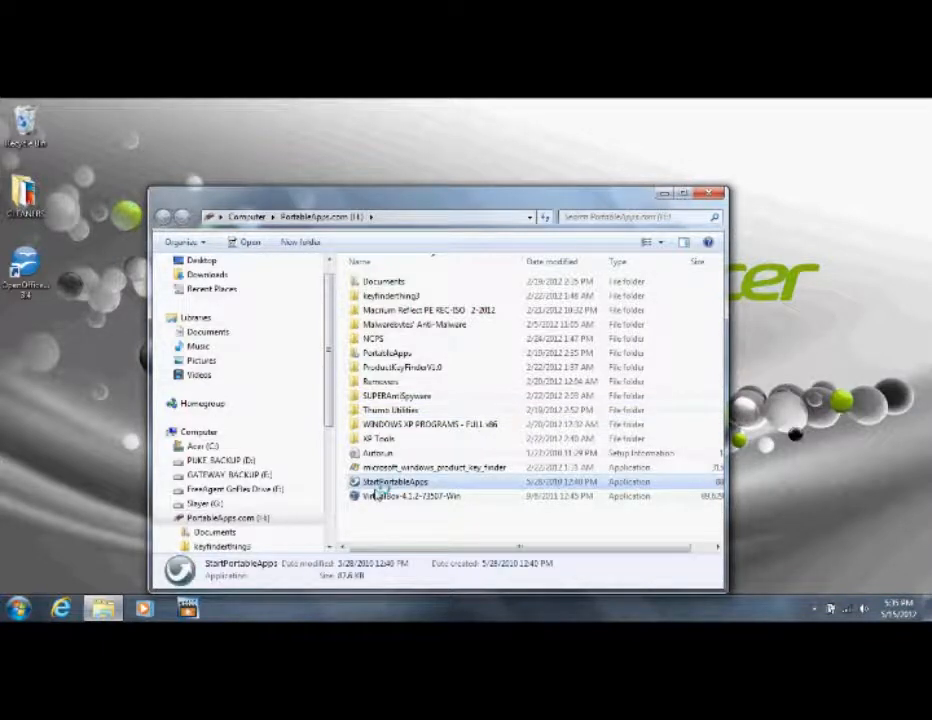
{"action": "double_click", "coordinate": [378, 484]}
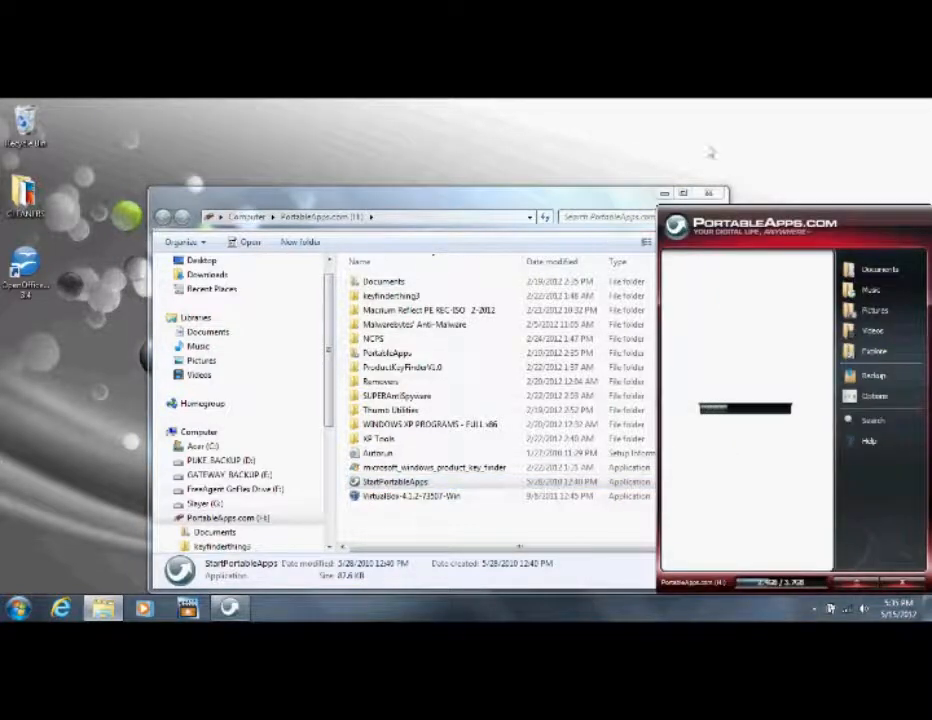
{"action": "left_click", "coordinate": [711, 194]}
{"action": "left_click", "coordinate": [711, 194]}
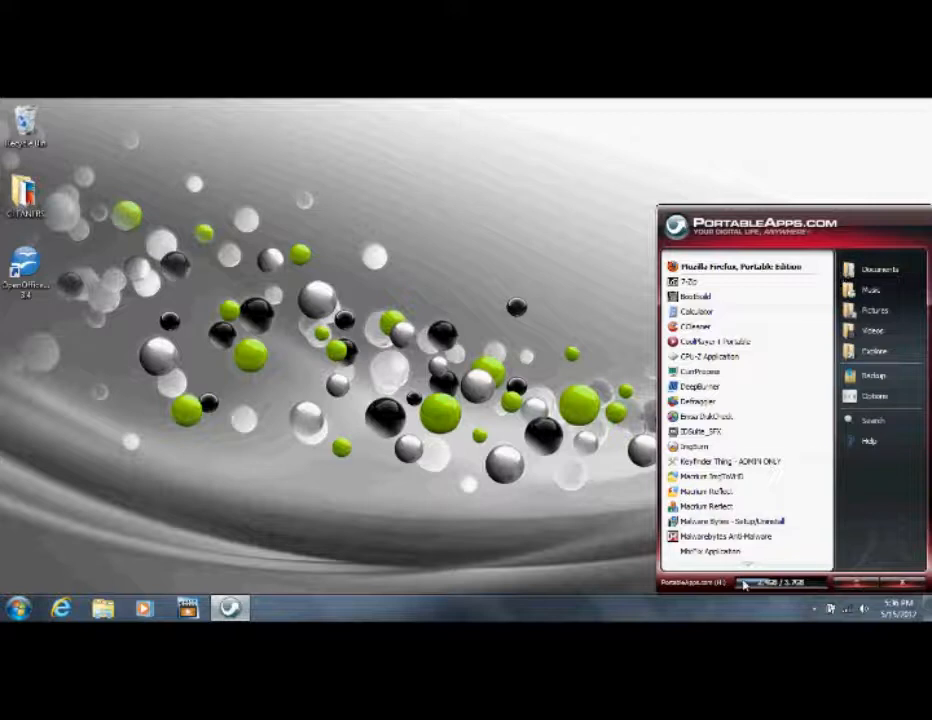
Launch Macrium Reflect from the PortableApps.com program list and dismiss its update offer.
{"action": "scroll", "coordinate": [530, 562], "scroll_direction": "down", "scroll_amount": 3}
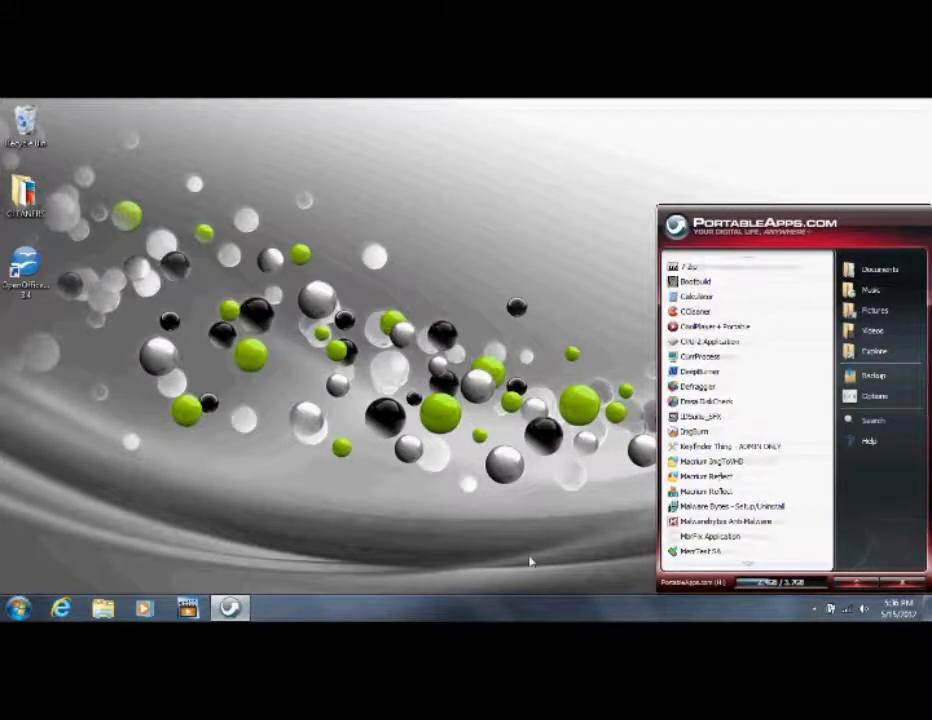
{"action": "scroll", "coordinate": [530, 562], "scroll_direction": "down", "scroll_amount": 4}
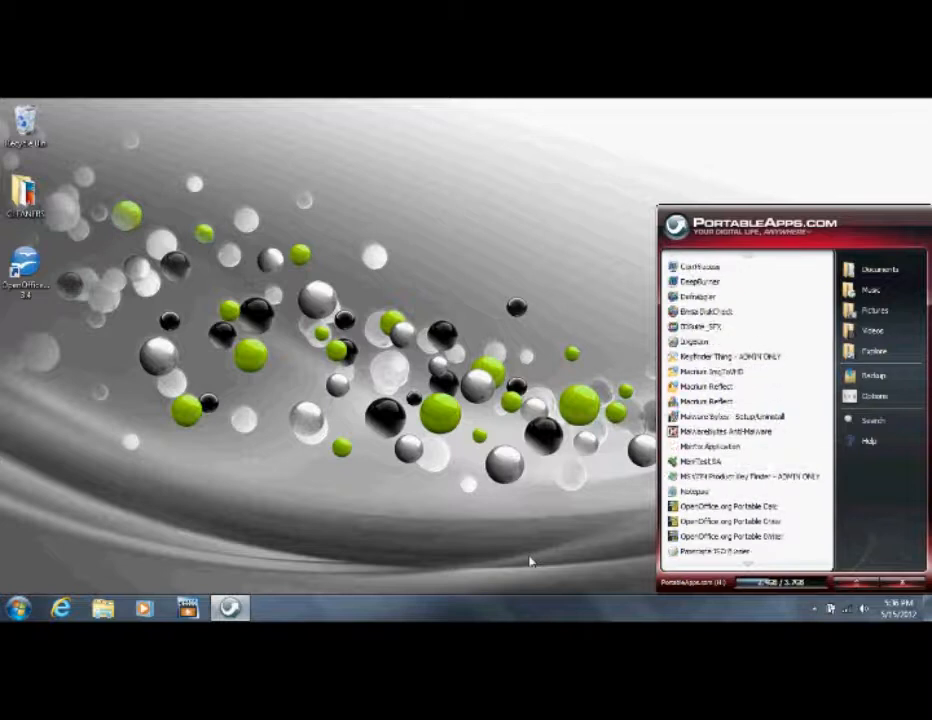
{"action": "scroll", "coordinate": [530, 562], "scroll_direction": "up", "scroll_amount": 5}
{"action": "scroll", "coordinate": [530, 562], "scroll_direction": "up", "scroll_amount": 3}
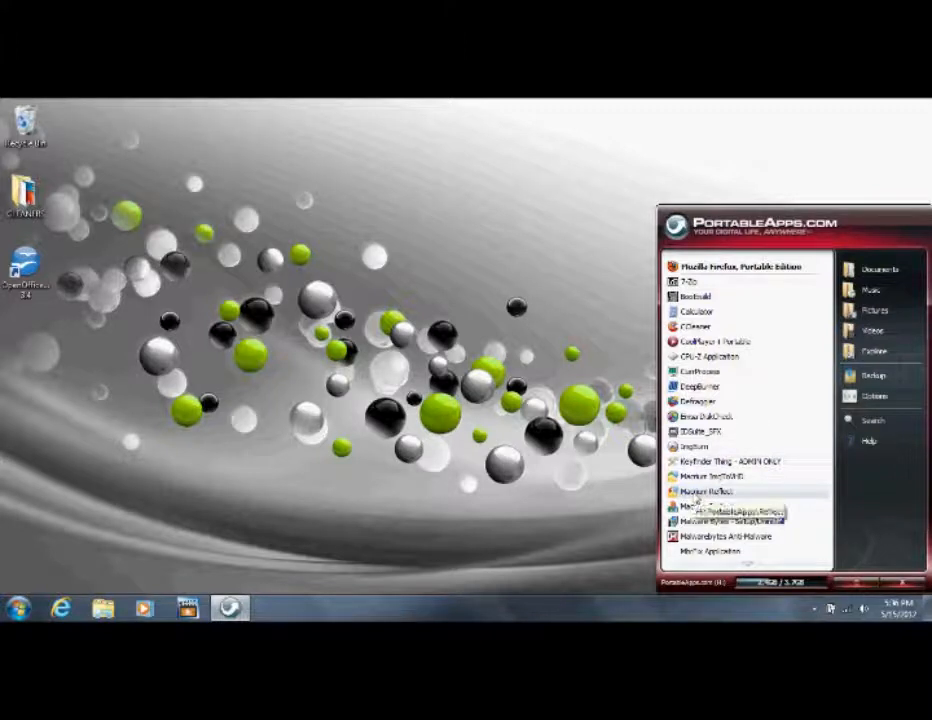
{"action": "left_click", "coordinate": [697, 500]}
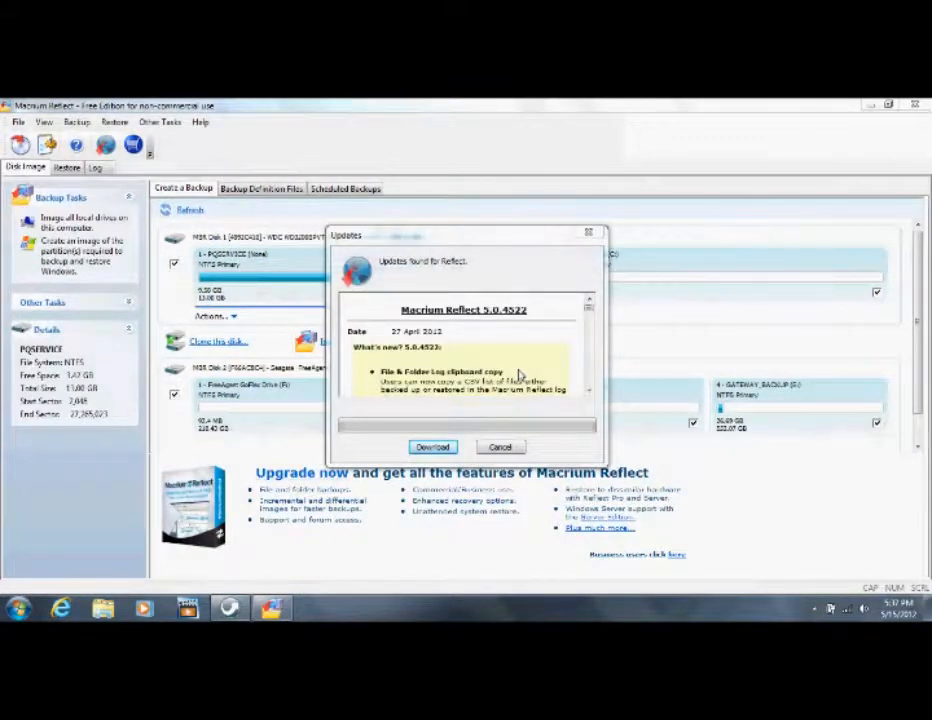
{"action": "left_click", "coordinate": [591, 235]}
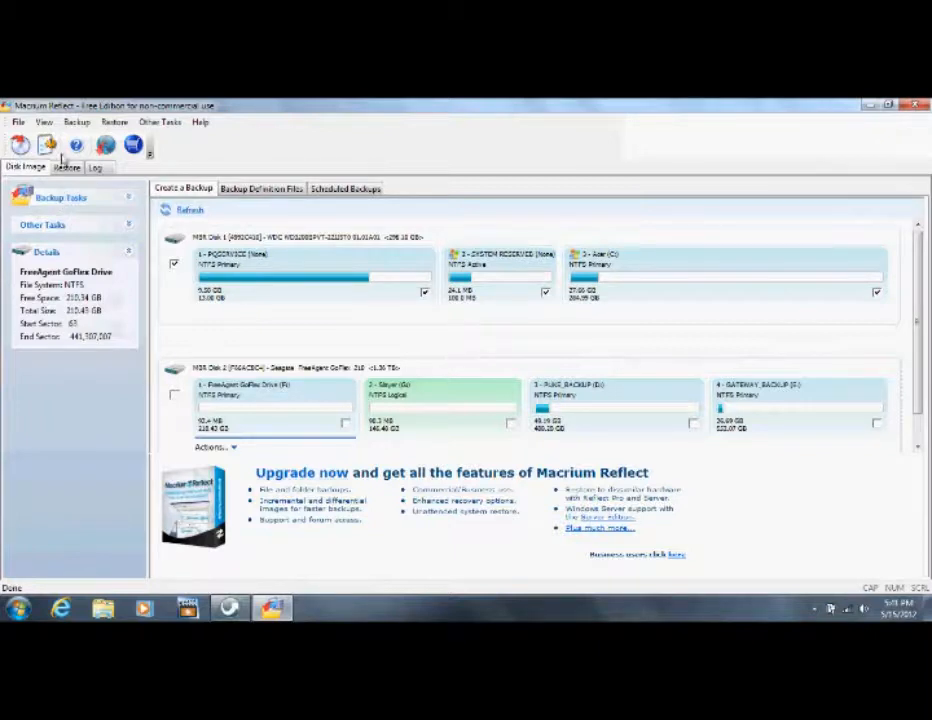
Set up an image of local drives covering Disk 1's three partitions, with Slayer (G:) as the destination folder.
{"action": "left_click", "coordinate": [76, 122]}
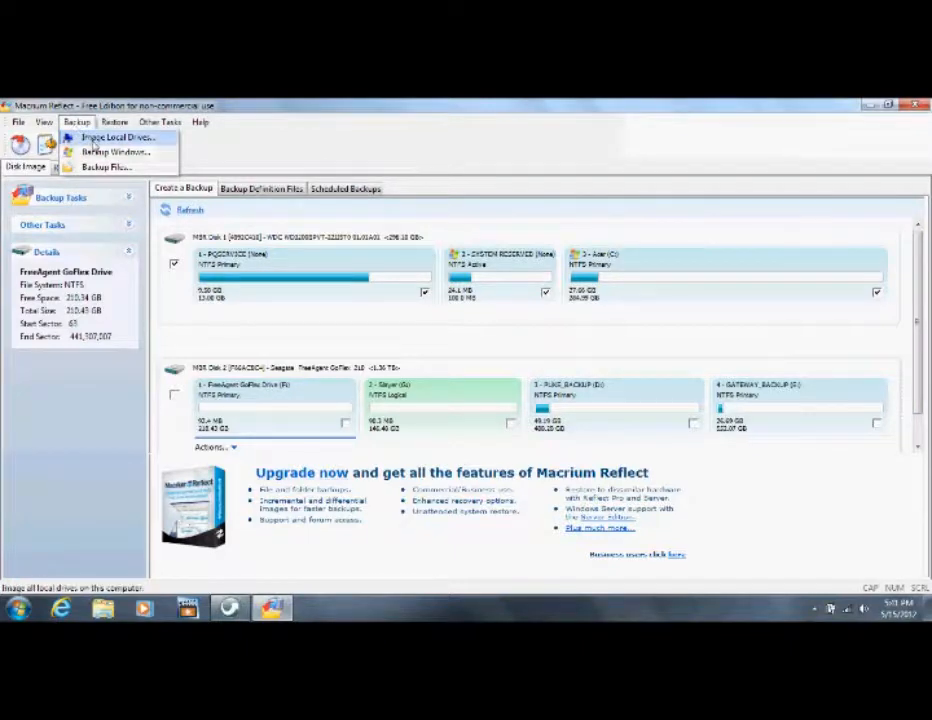
{"action": "left_click", "coordinate": [112, 137]}
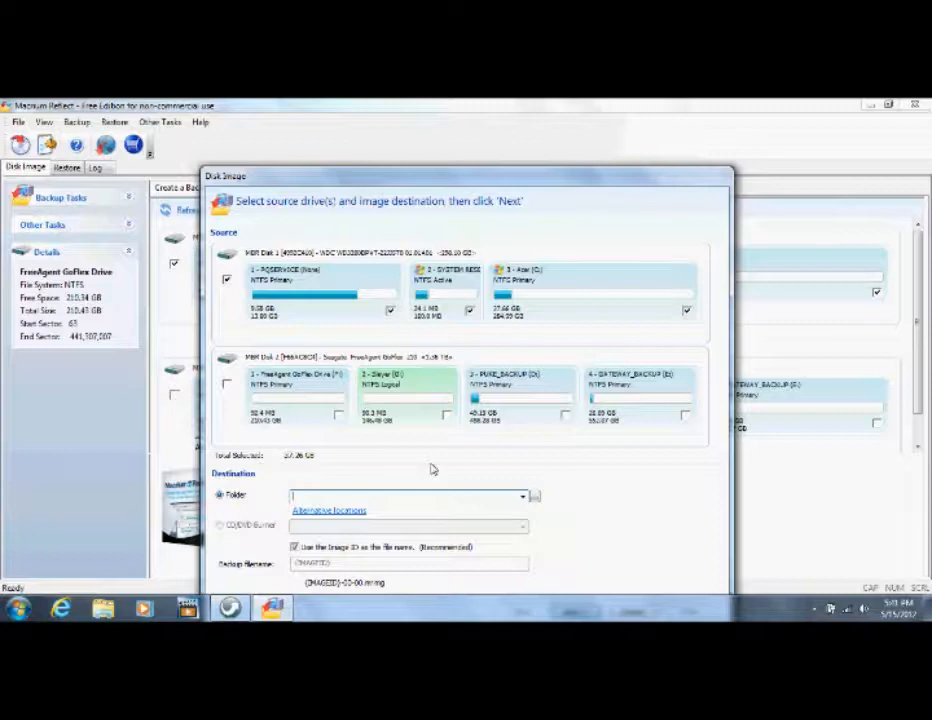
{"action": "left_click", "coordinate": [535, 497]}
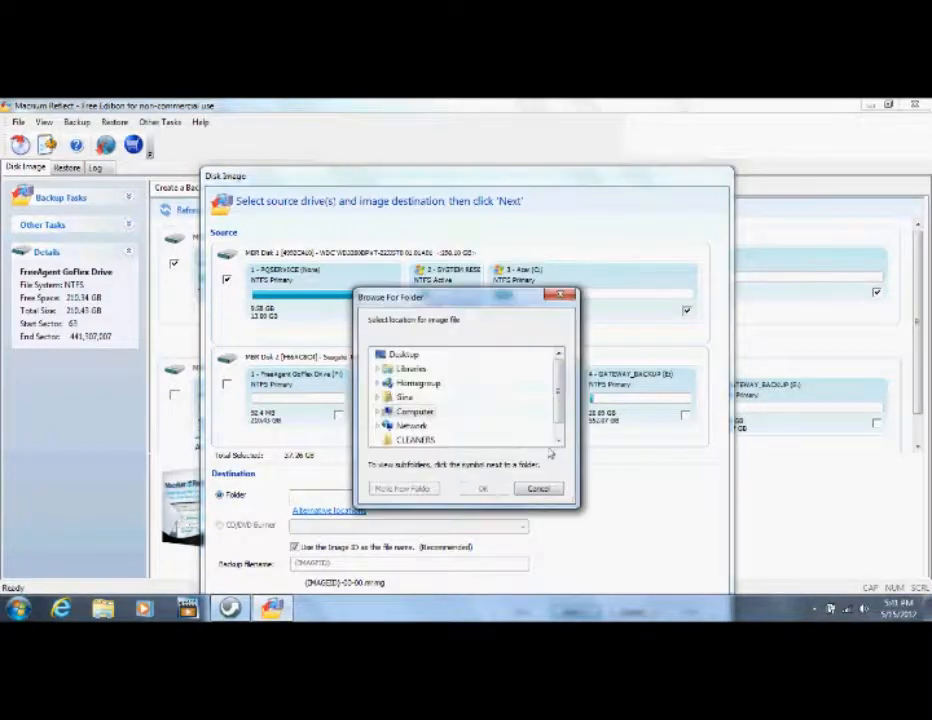
{"action": "double_click", "coordinate": [420, 410]}
{"action": "left_click_drag", "start_coordinate": [558, 385], "coordinate": [561, 413]}
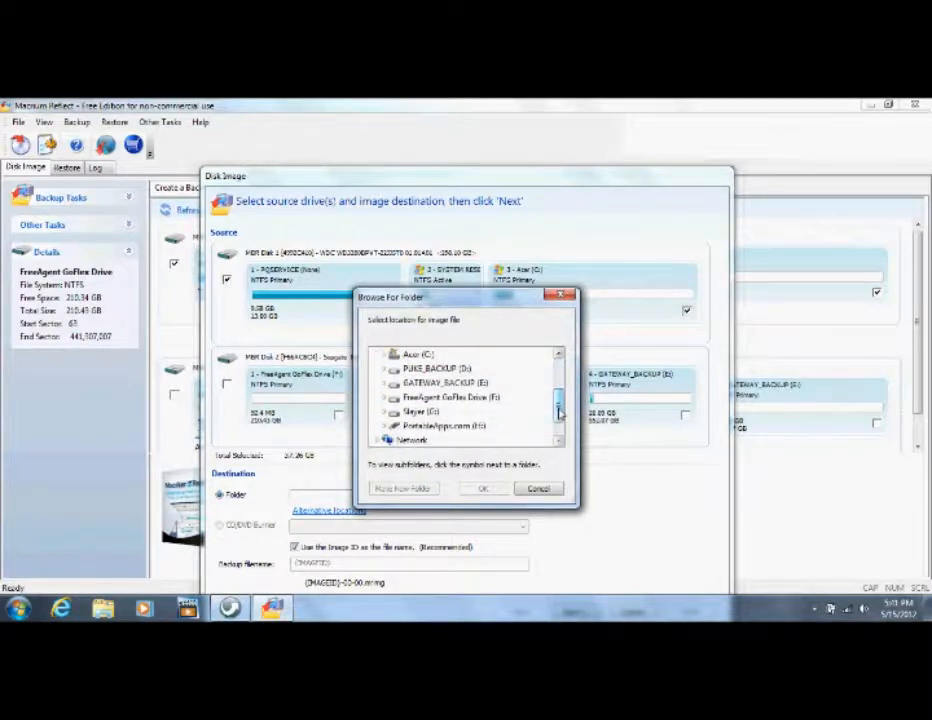
{"action": "left_click", "coordinate": [418, 412]}
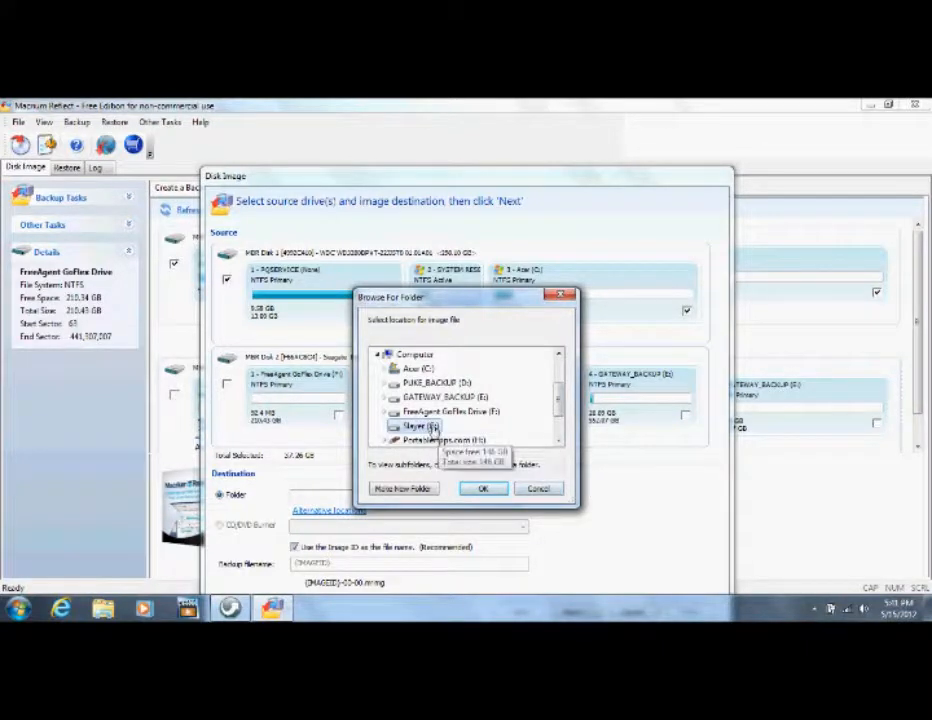
{"action": "left_click", "coordinate": [482, 489]}
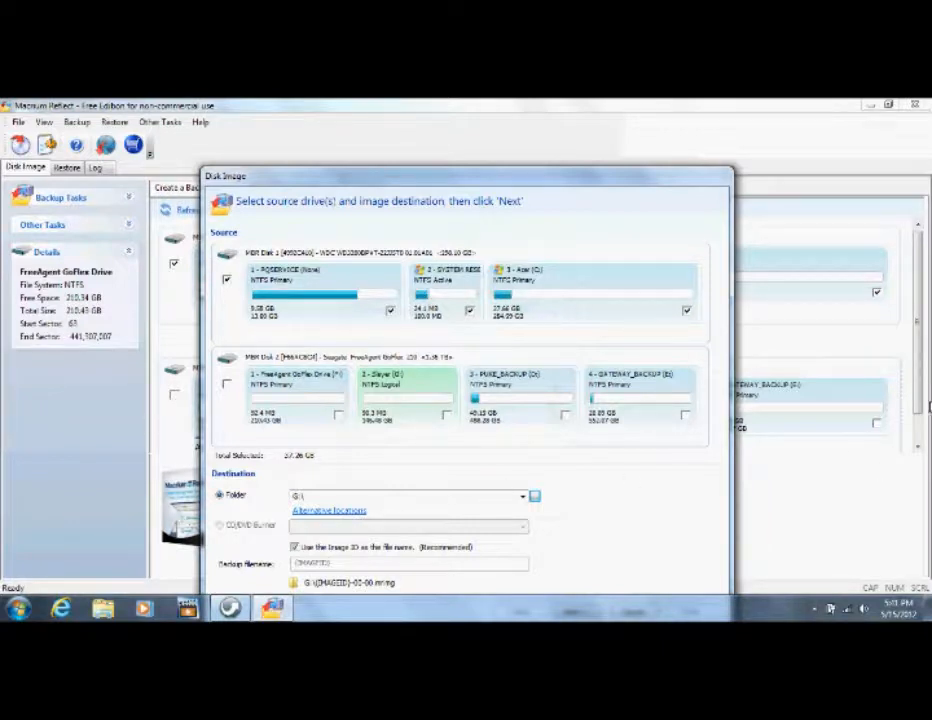
{"action": "left_click_drag", "start_coordinate": [560, 179], "coordinate": [522, 133]}
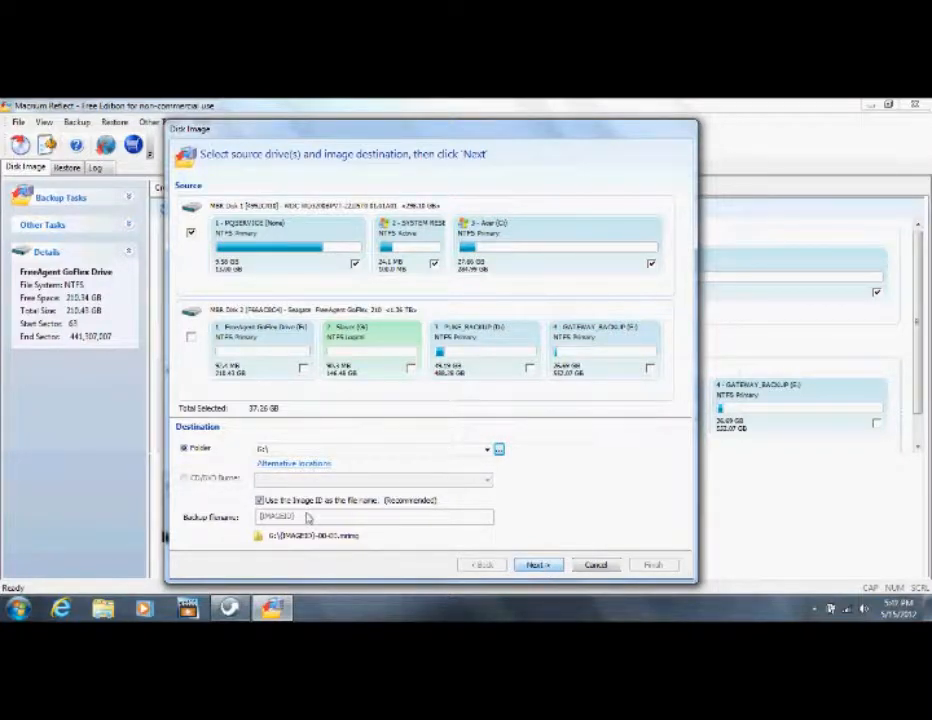
Finish the disk image setup, name the XML backup definition Slayer, and run the backup now.
{"action": "left_click", "coordinate": [536, 565]}
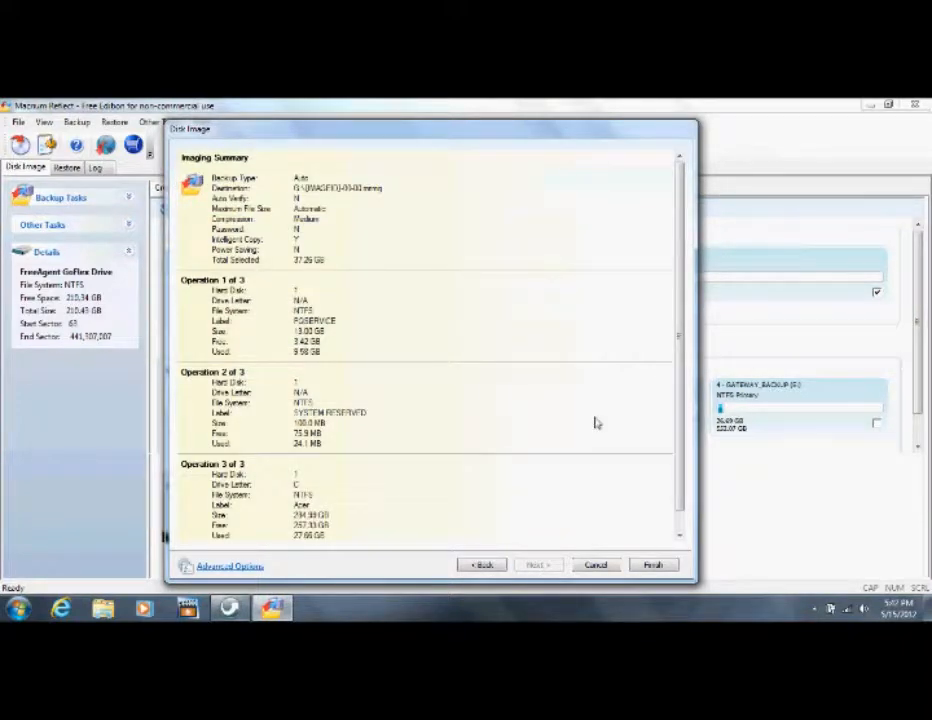
{"action": "scroll", "coordinate": [677, 390], "scroll_direction": "down", "scroll_amount": 1}
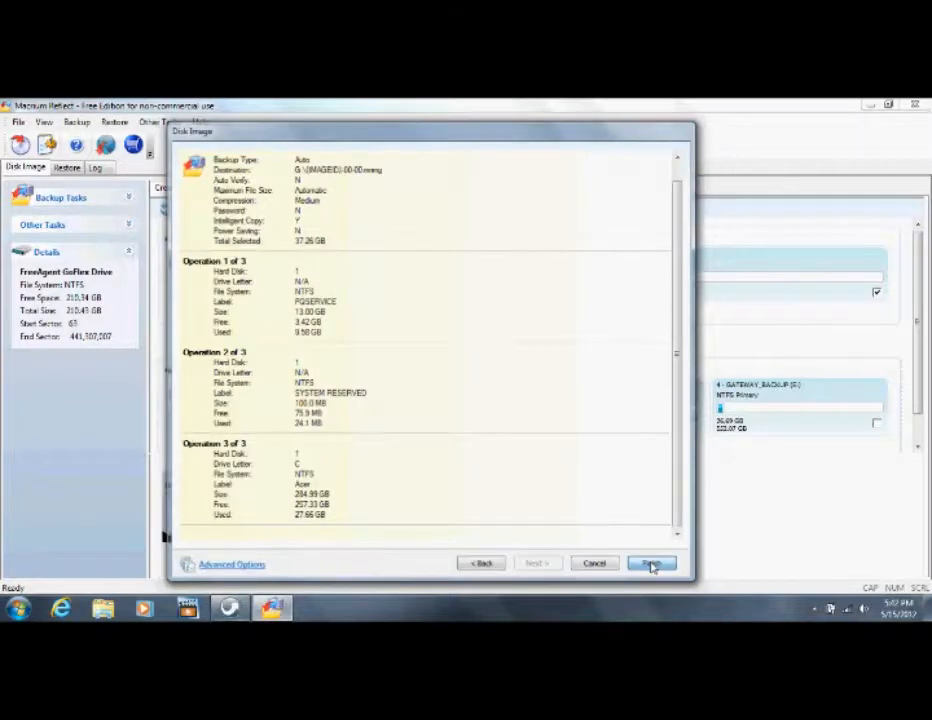
{"action": "left_click", "coordinate": [652, 566]}
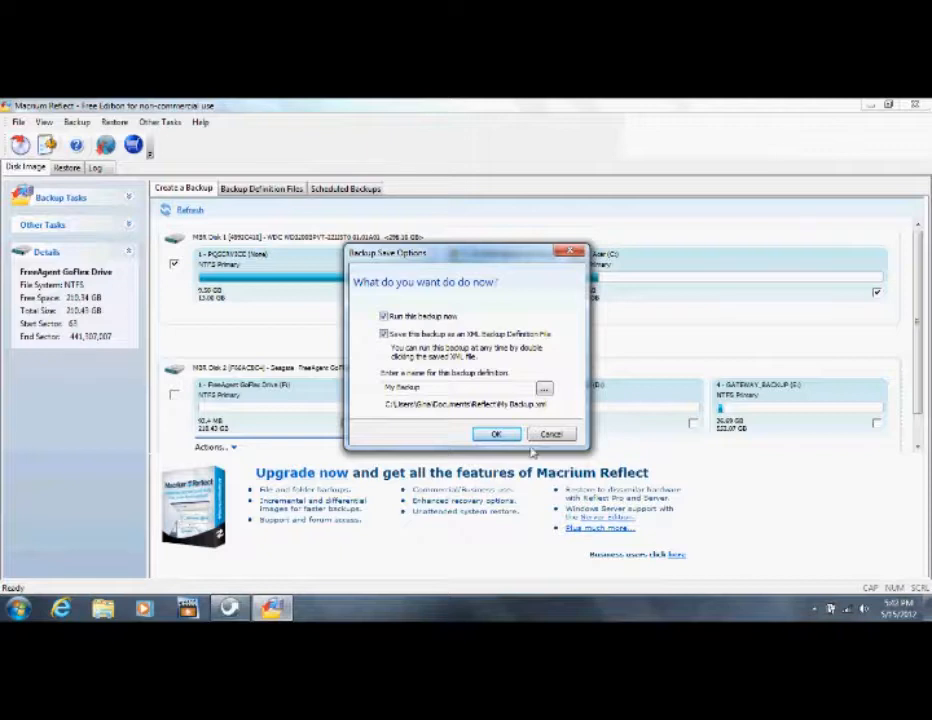
{"action": "left_click_drag", "start_coordinate": [465, 392], "coordinate": [362, 397]}
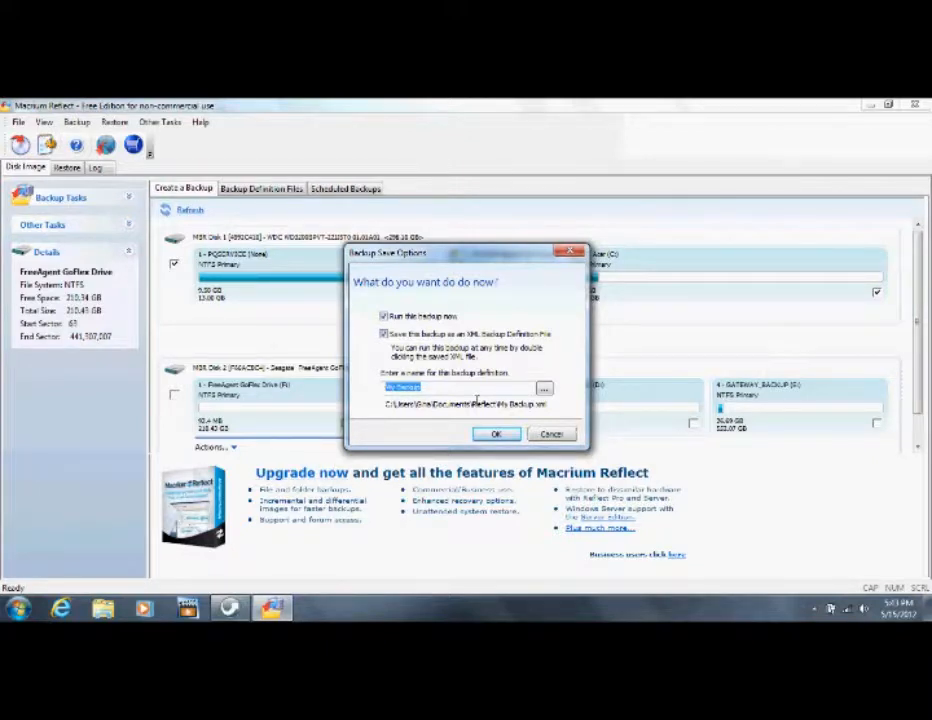
{"action": "type", "text": "Slayer"}
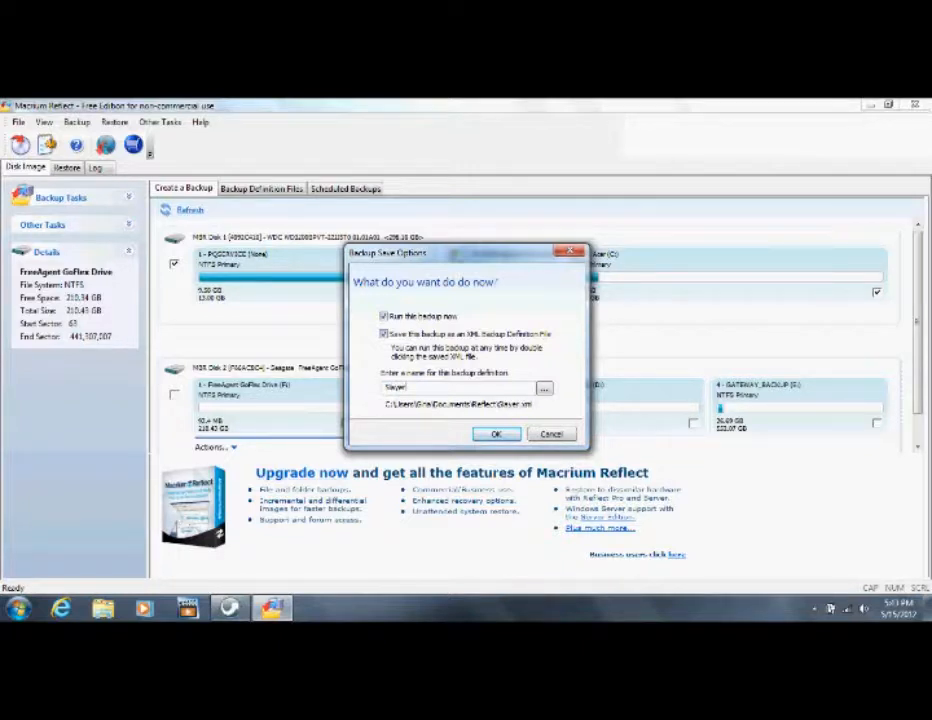
{"action": "left_click", "coordinate": [505, 437]}
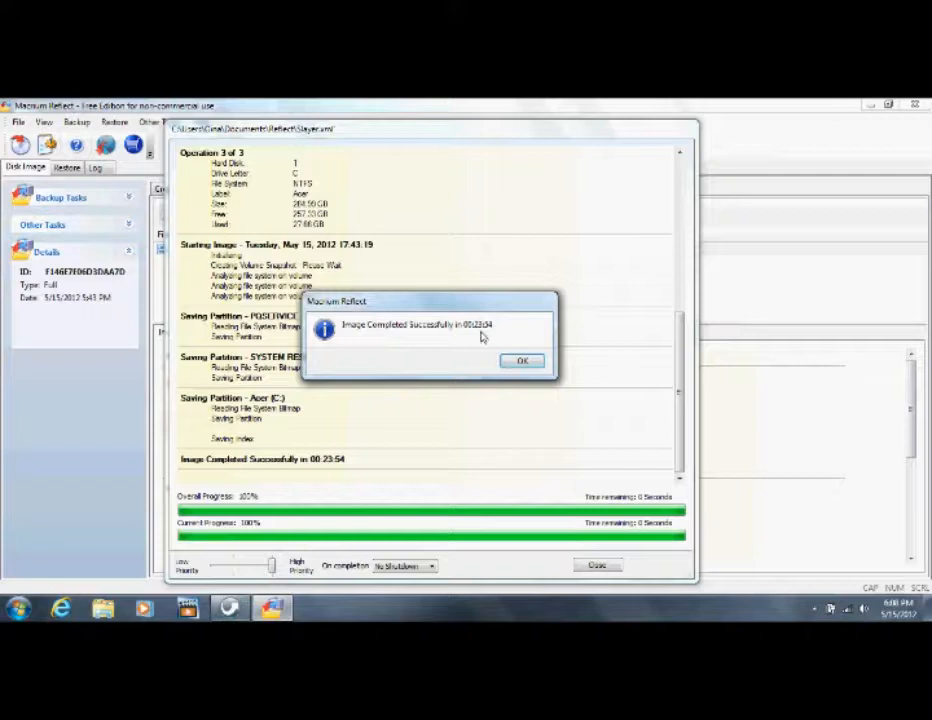
Acknowledge the completed image, close the backup progress window, and exit Macrium Reflect.
{"action": "left_click", "coordinate": [528, 363]}
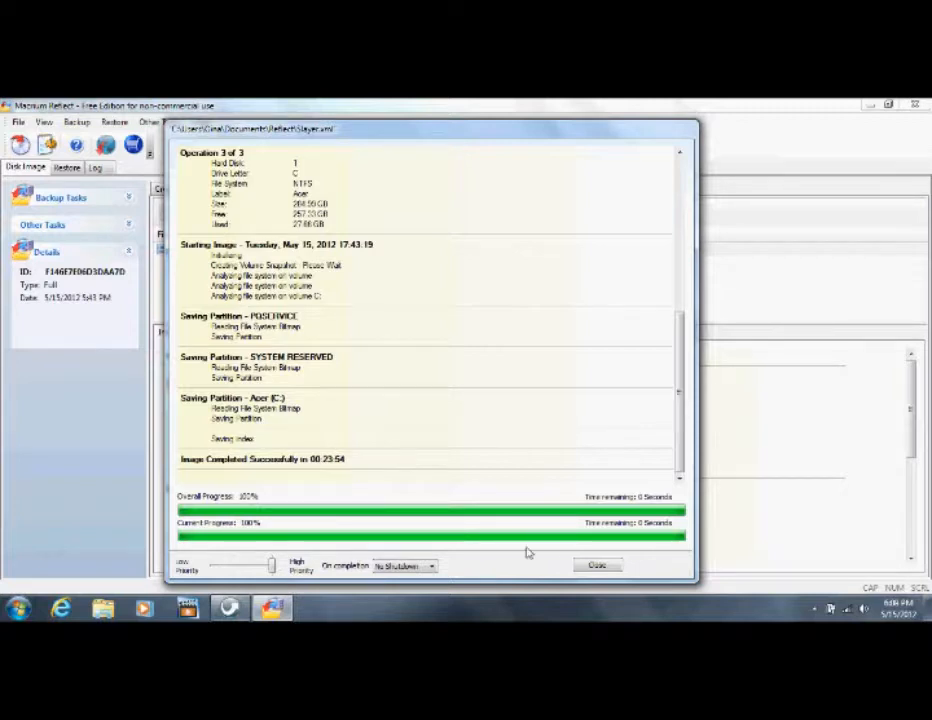
{"action": "left_click", "coordinate": [596, 567]}
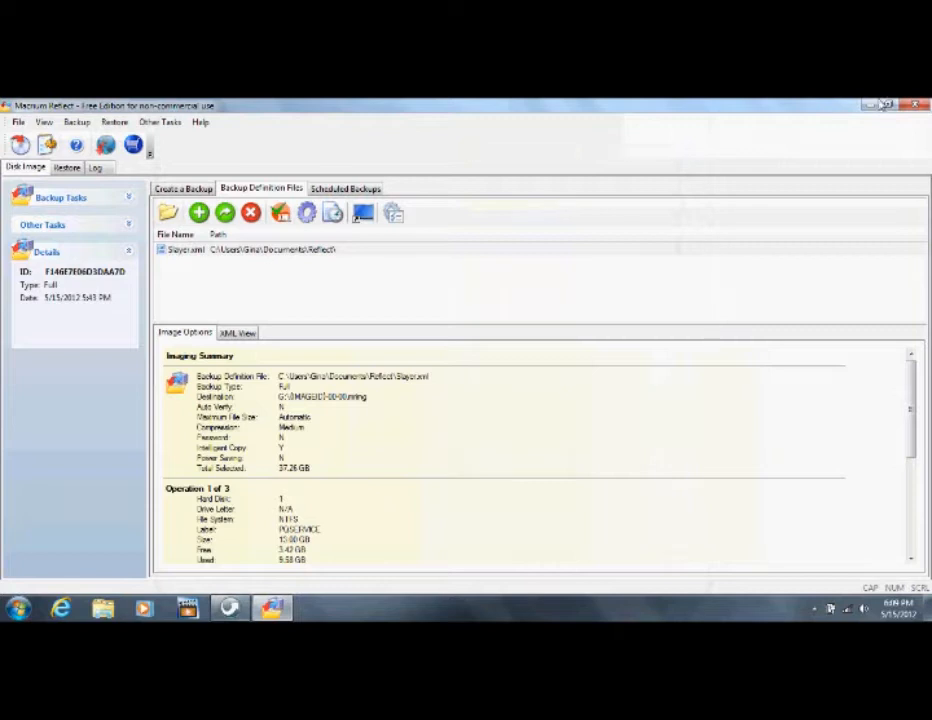
{"action": "left_click", "coordinate": [913, 107]}
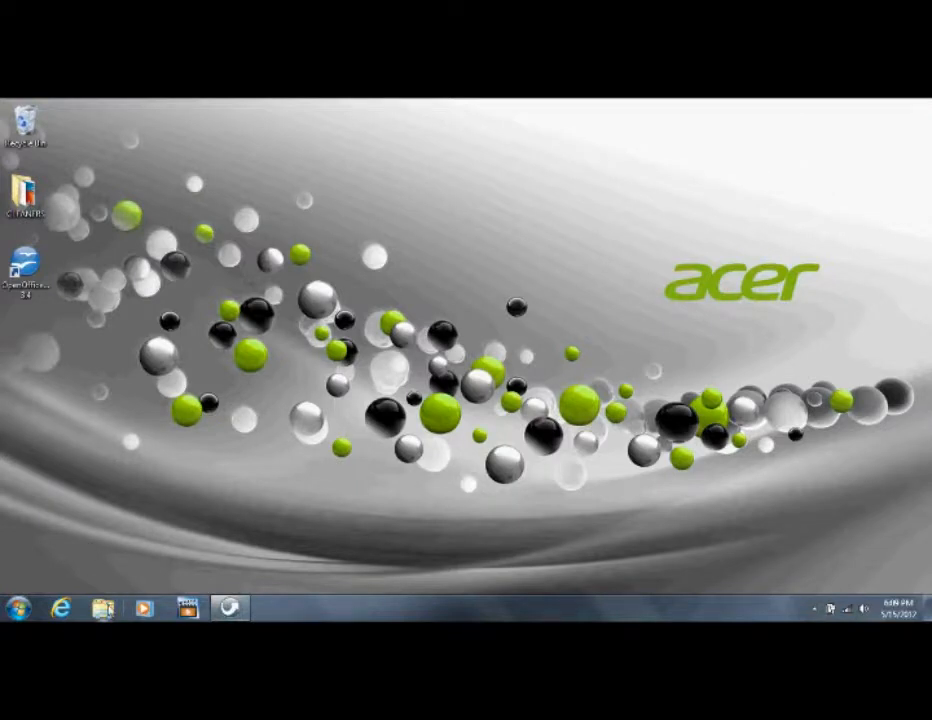
Examine the properties of the MRIMG image file on Slayer (G:) in Windows Explorer, and close the windows.
{"action": "left_click", "coordinate": [103, 607]}
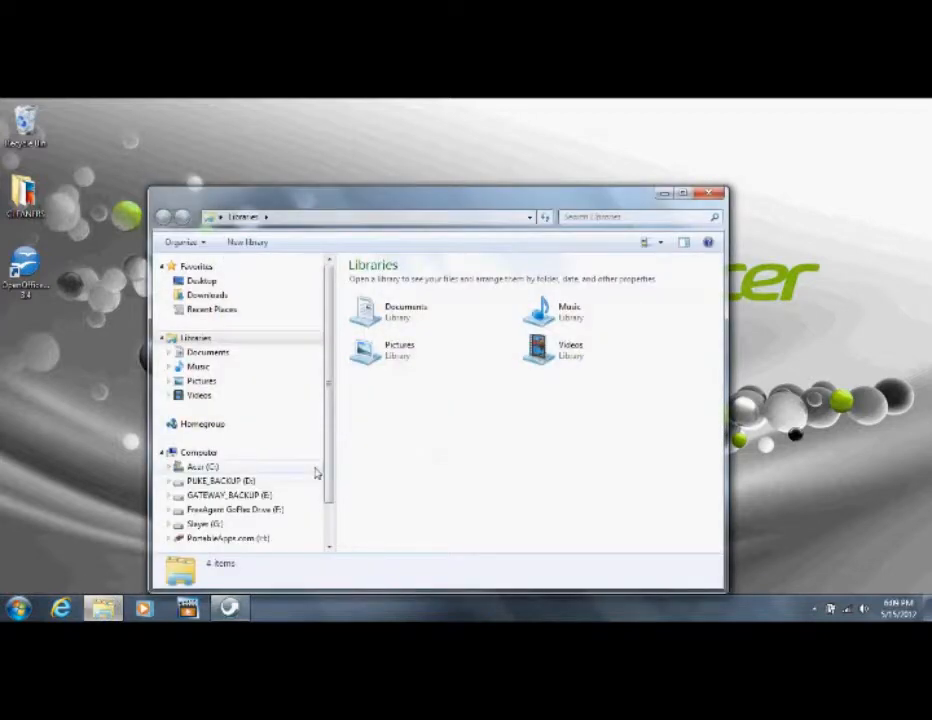
{"action": "scroll", "coordinate": [322, 455], "scroll_direction": "down", "scroll_amount": 1}
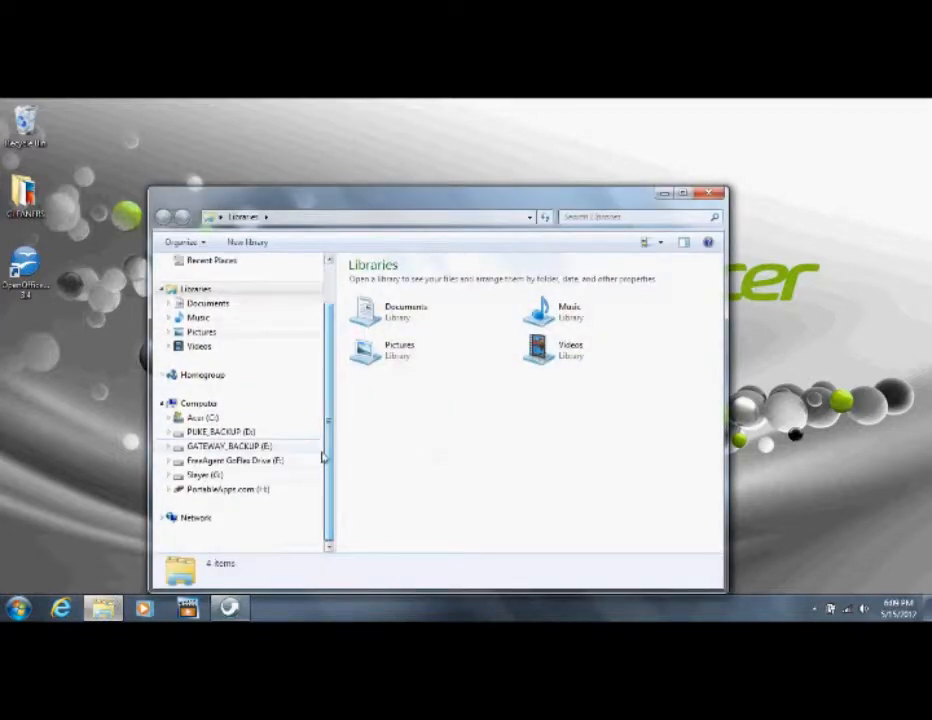
{"action": "left_click", "coordinate": [205, 476]}
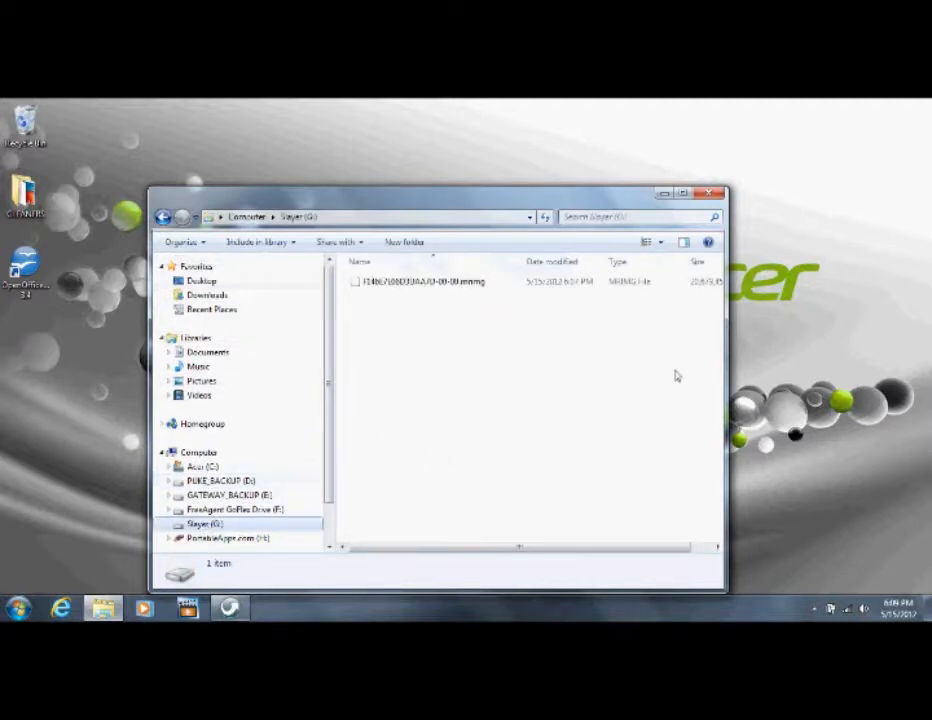
{"action": "left_click_drag", "start_coordinate": [734, 355], "coordinate": [798, 355]}
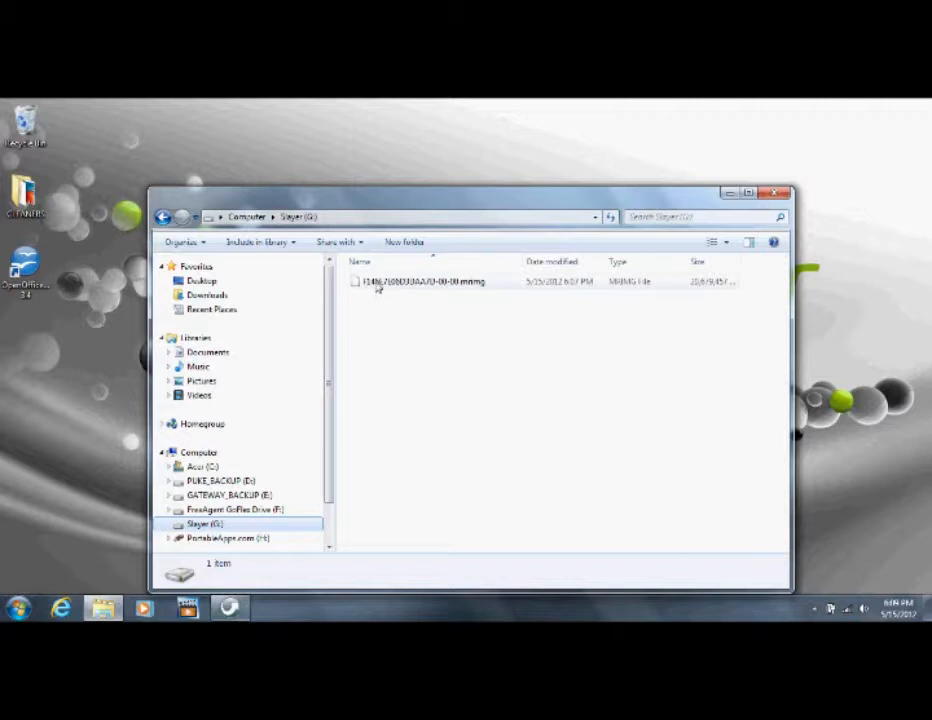
{"action": "left_click", "coordinate": [375, 283]}
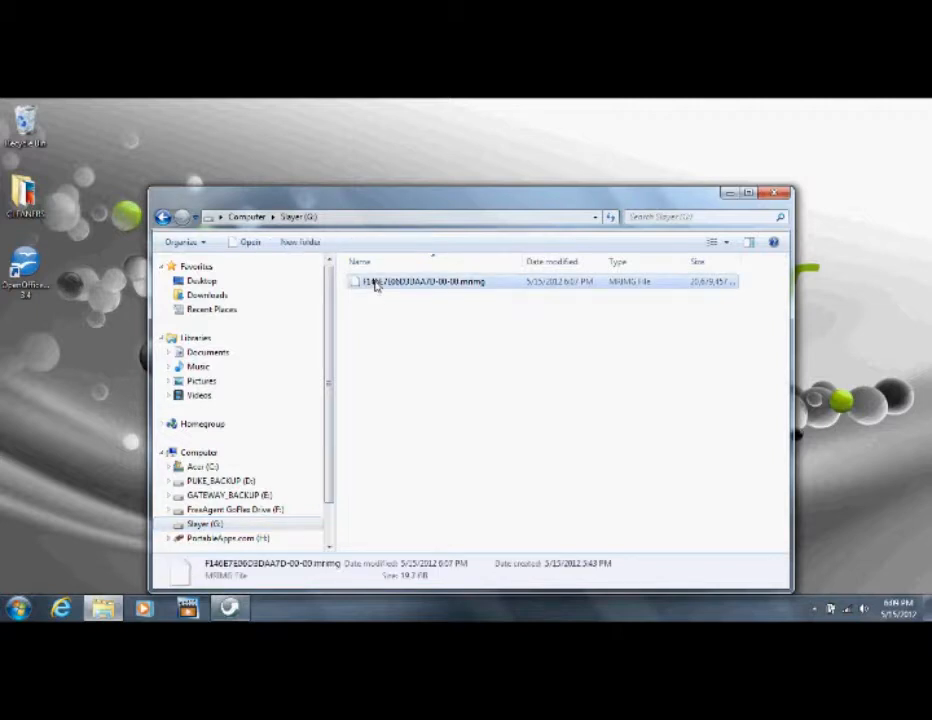
{"action": "right_click", "coordinate": [376, 286]}
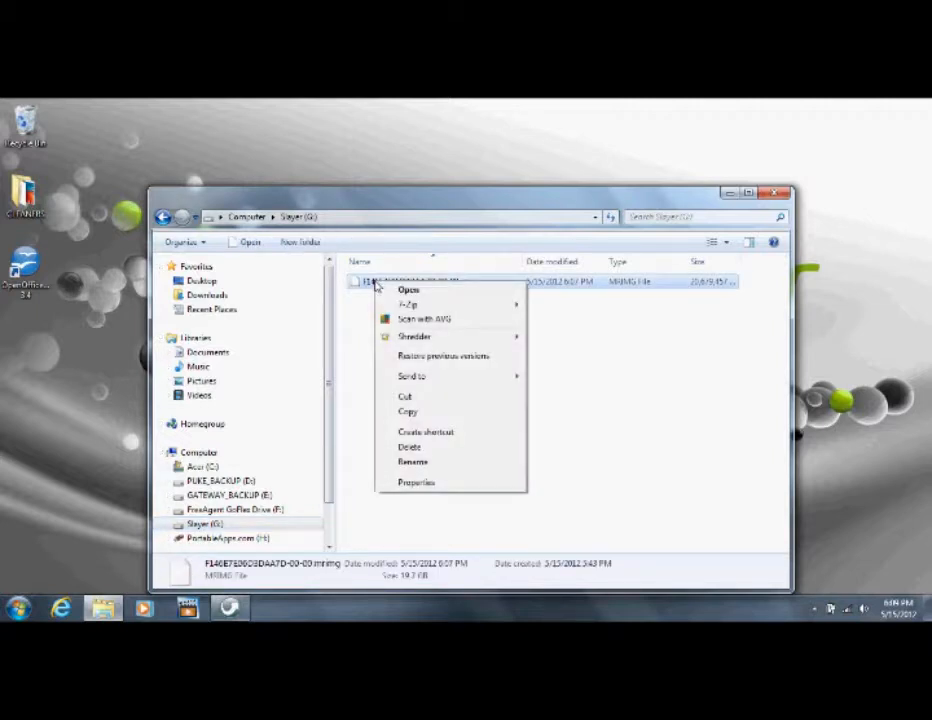
{"action": "left_click", "coordinate": [406, 484]}
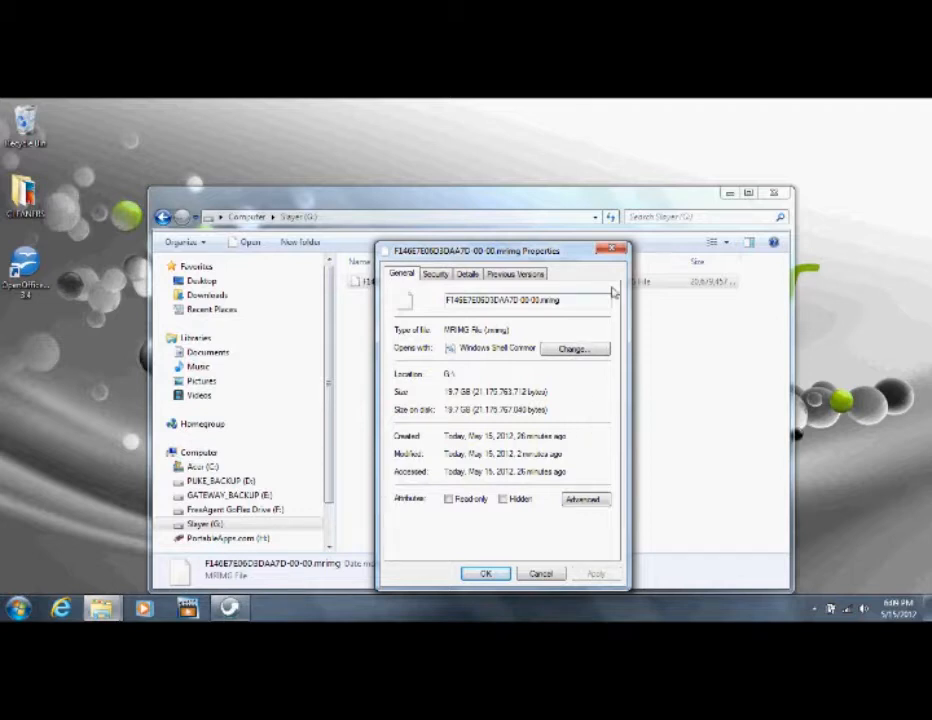
{"action": "left_click", "coordinate": [617, 250]}
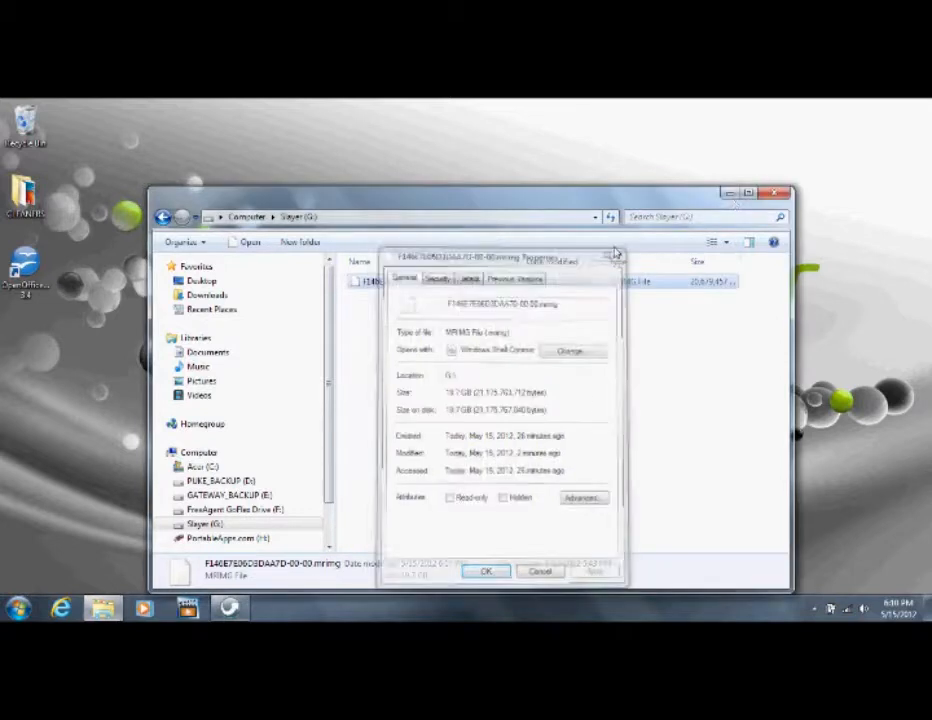
{"action": "left_click", "coordinate": [784, 191]}
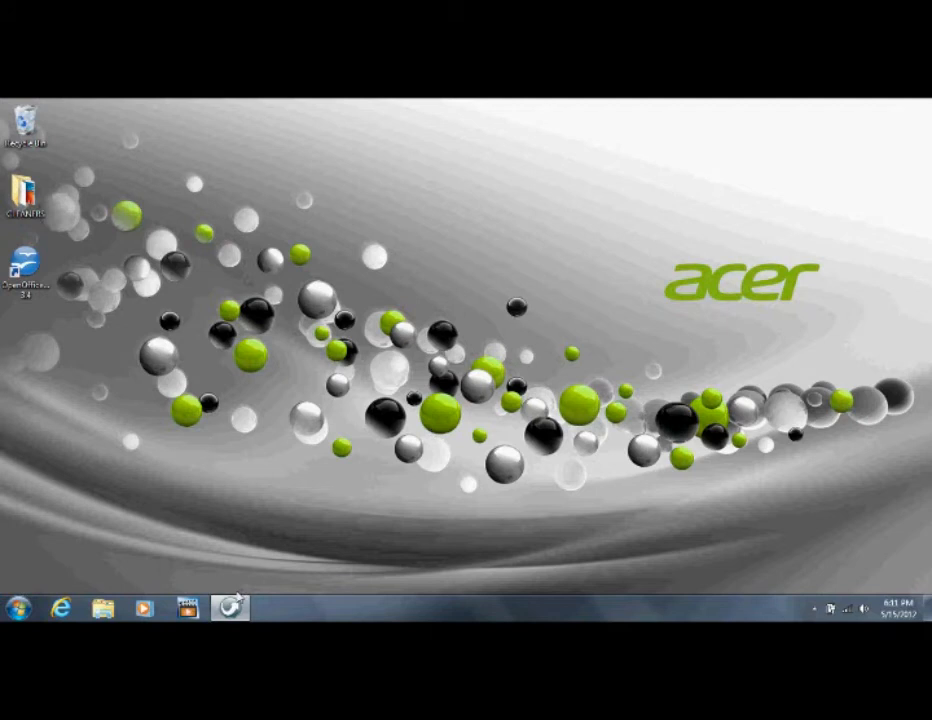
Show the hidden notification area icons.
{"action": "left_click", "coordinate": [815, 609]}
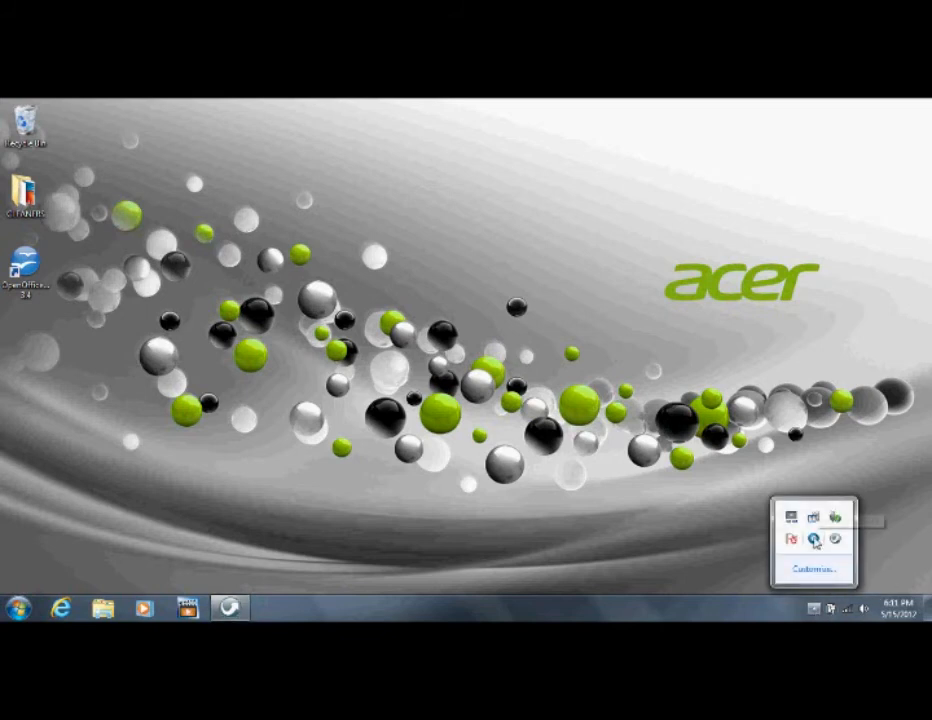